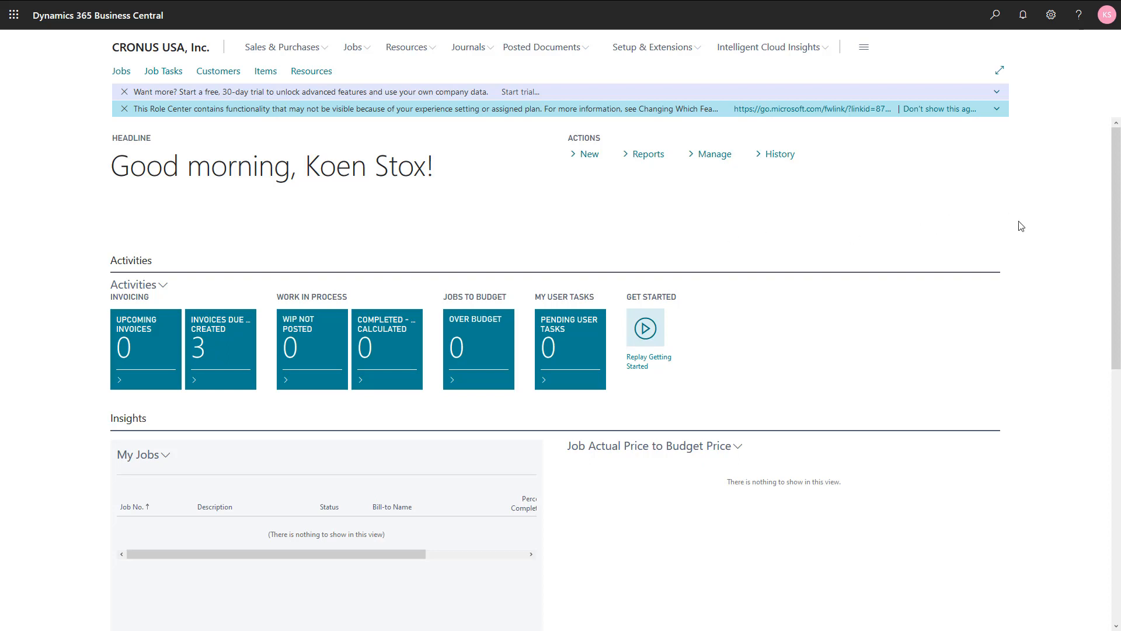
- Open My Settings to review the role and work date, then close the dialog
{"action": "left_click", "coordinate": [1054, 19]}
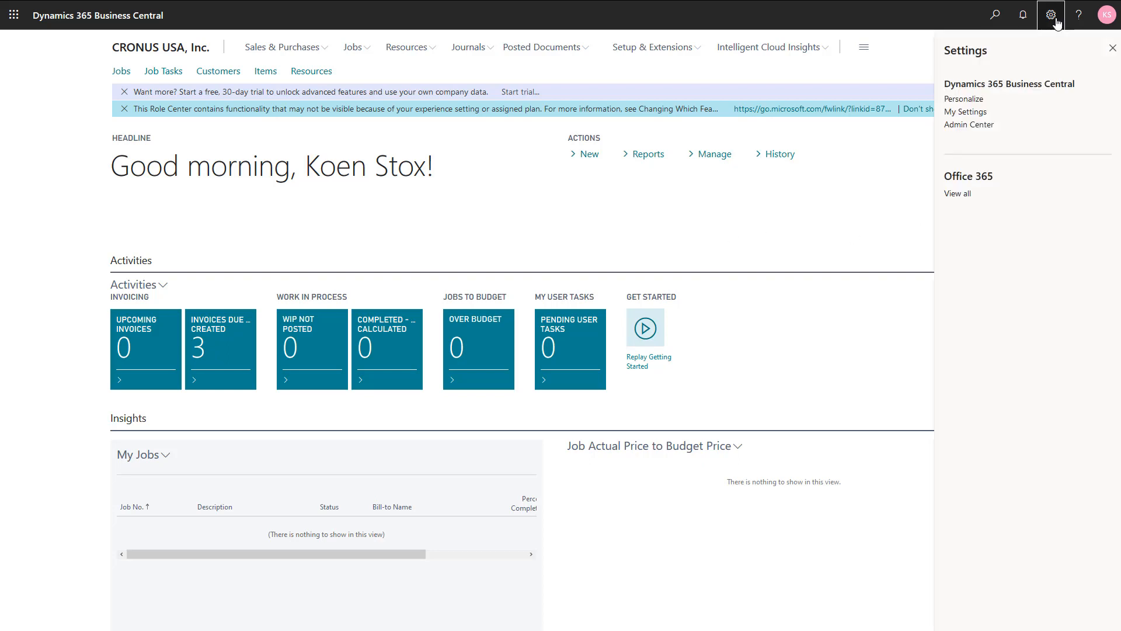
{"action": "left_click", "coordinate": [970, 112]}
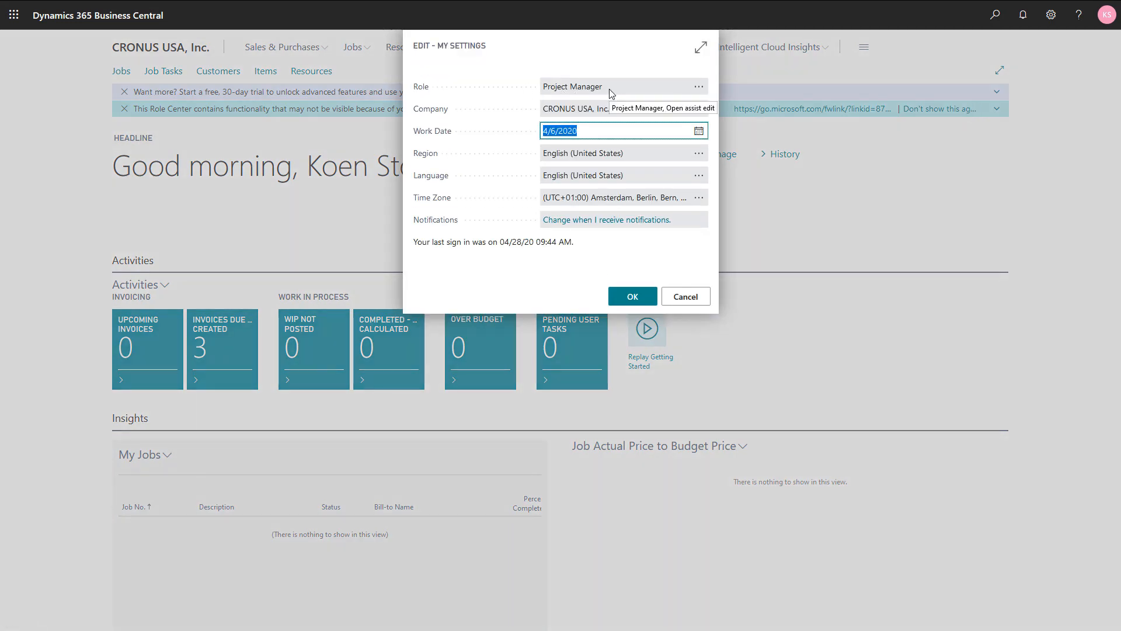
{"action": "left_click", "coordinate": [676, 296]}
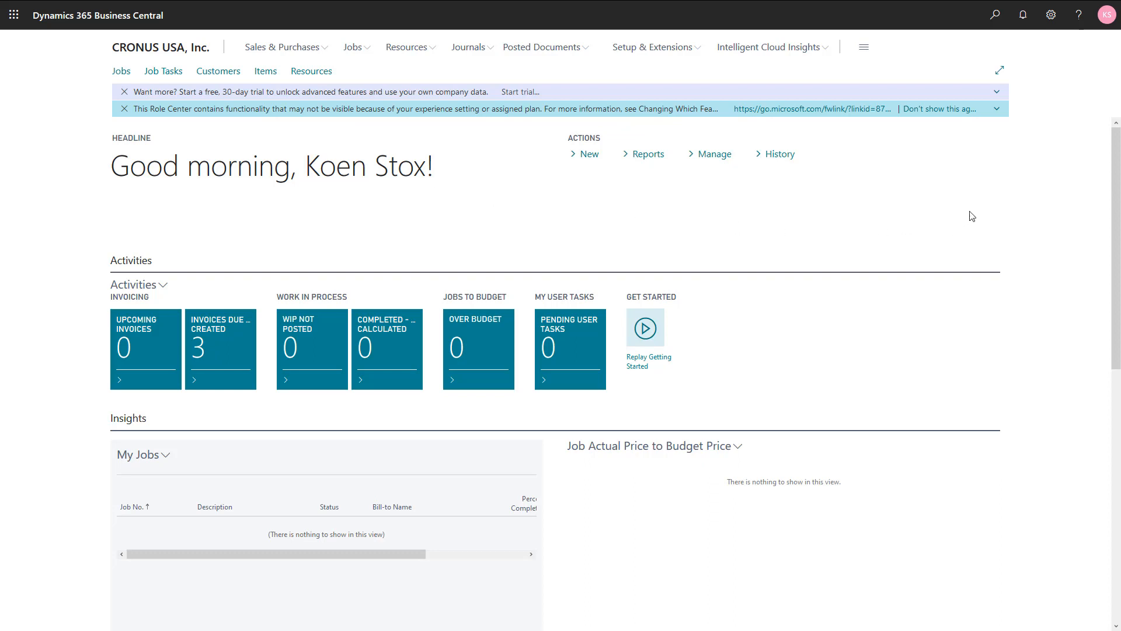
- Search for Company Information, set its user experience to Premium, and close the page
{"action": "left_click", "coordinate": [996, 26]}
{"action": "type", "text": "co"}
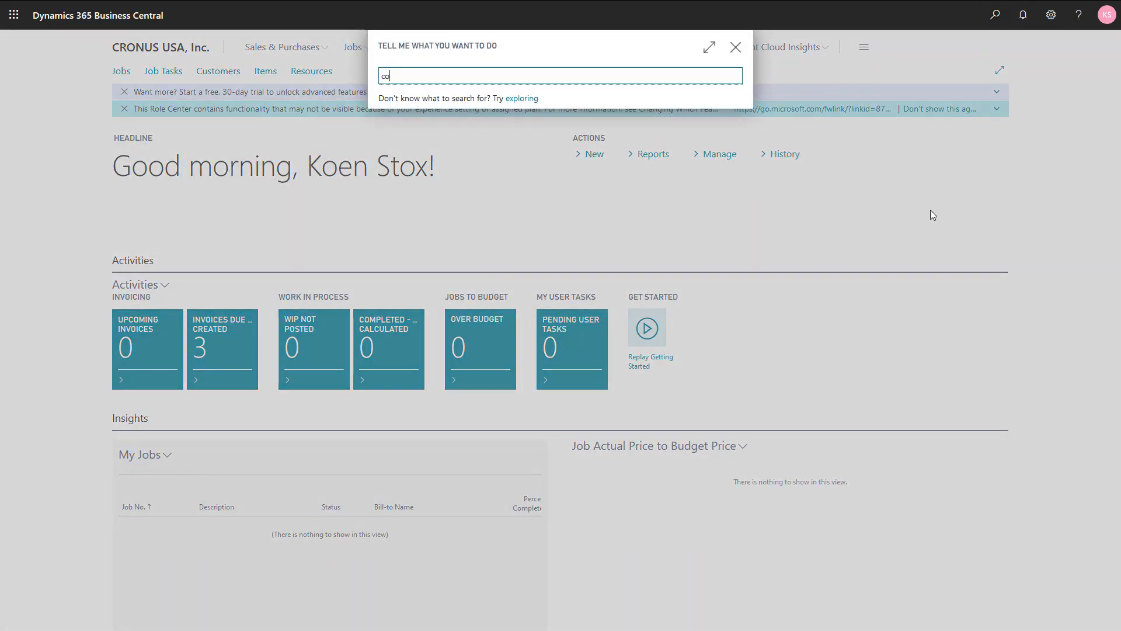
{"action": "type", "text": "mp inf"}
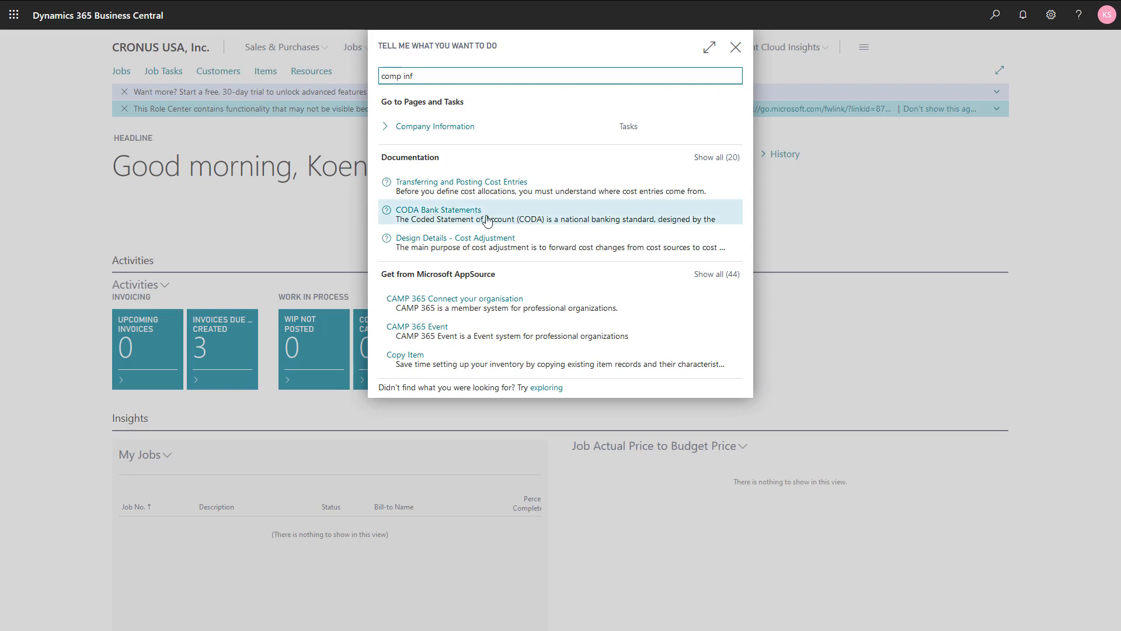
{"action": "left_click", "coordinate": [412, 130]}
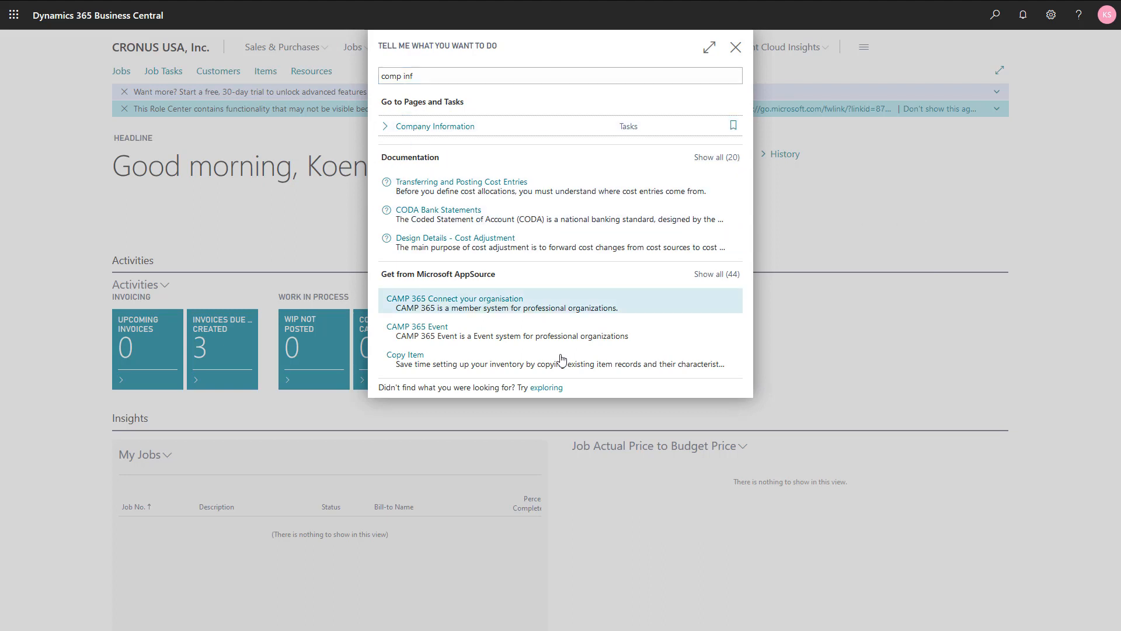
{"action": "scroll", "coordinate": [800, 438], "scroll_direction": "down", "scroll_amount": 1}
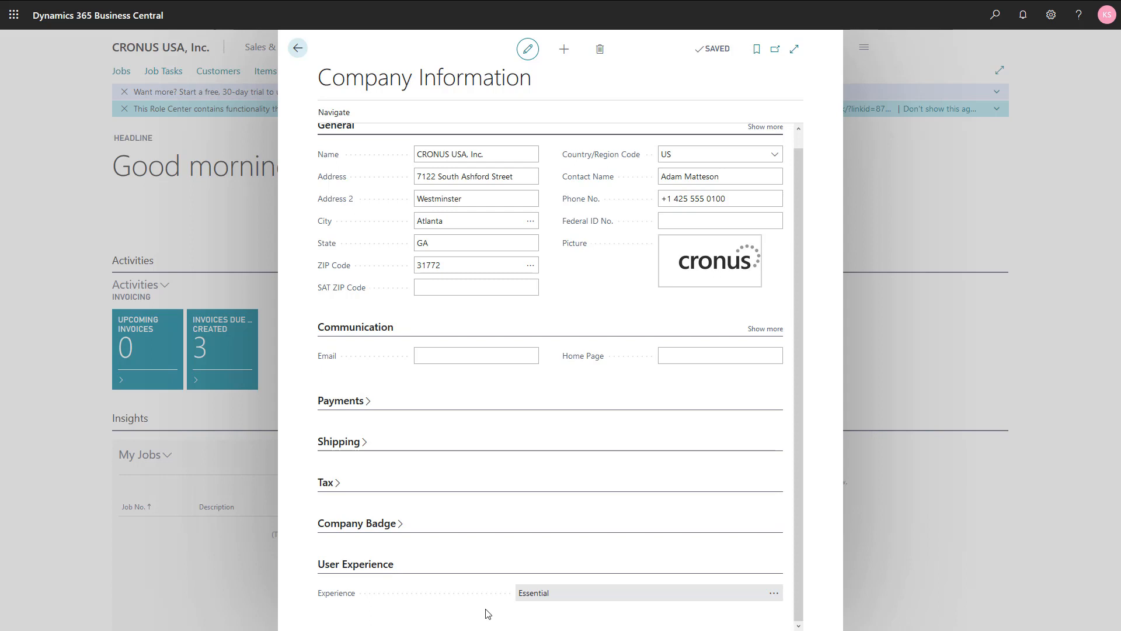
{"action": "left_click", "coordinate": [774, 593]}
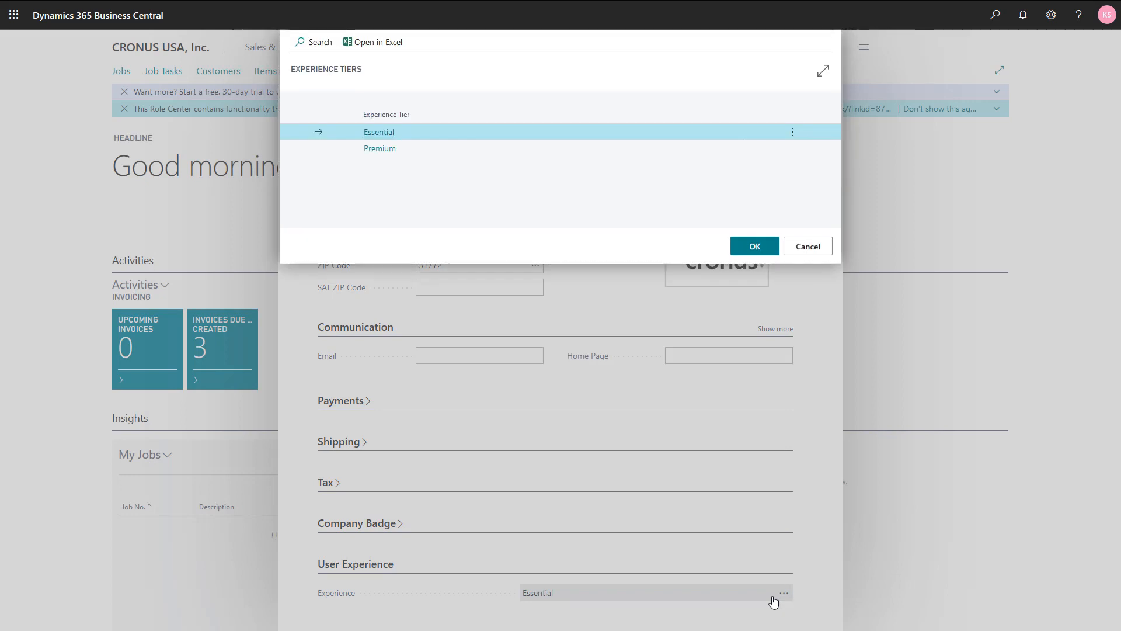
{"action": "left_click", "coordinate": [432, 151]}
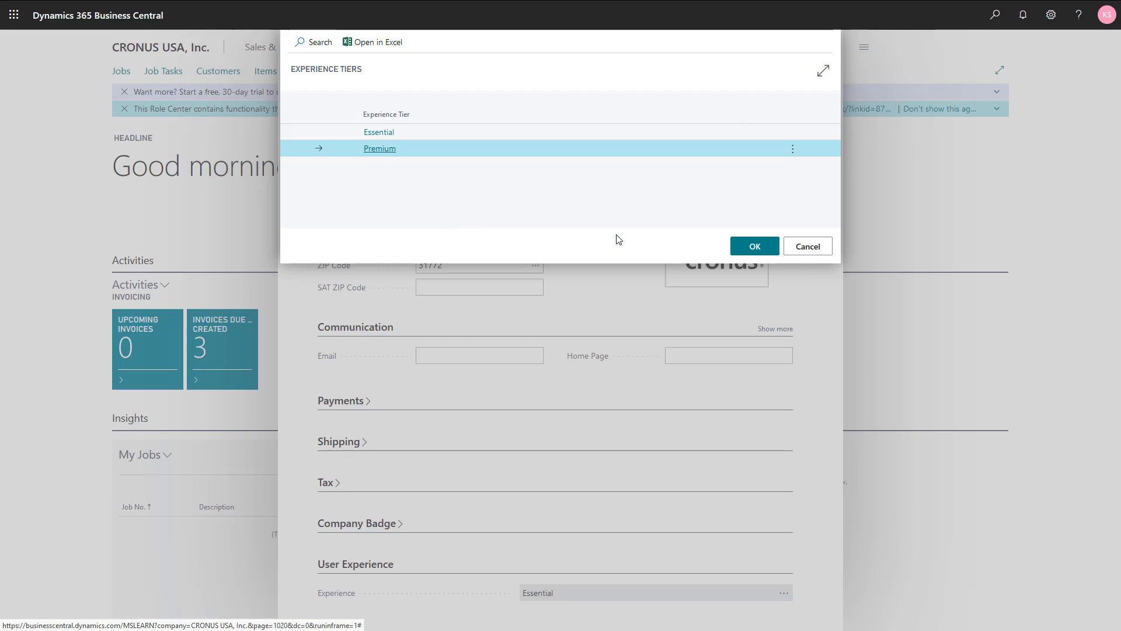
{"action": "left_click", "coordinate": [755, 247]}
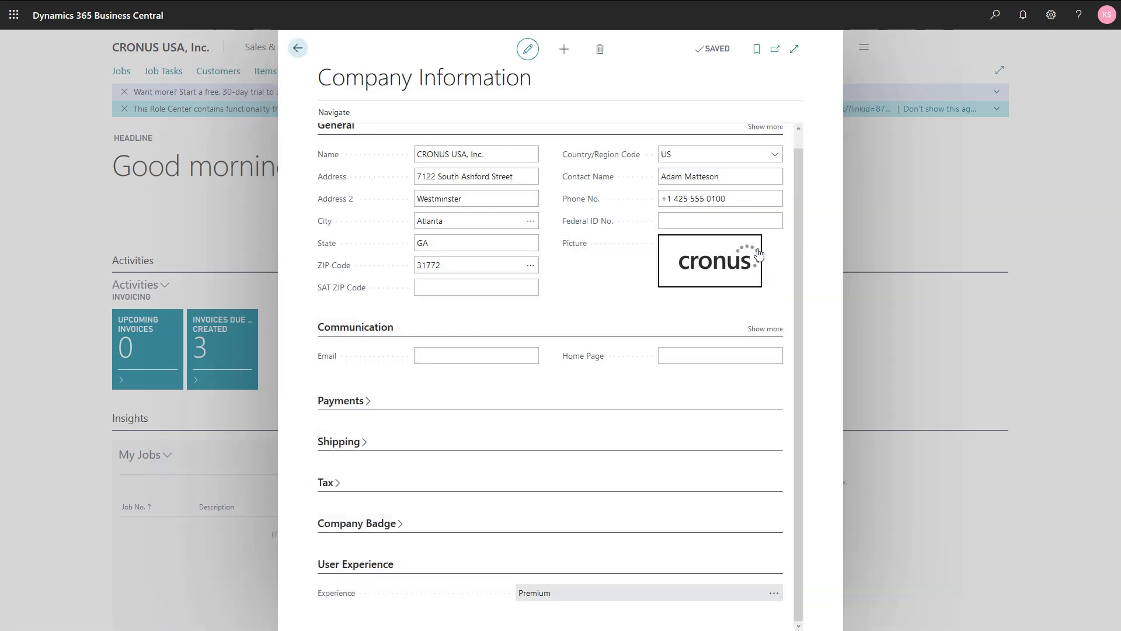
{"action": "left_click", "coordinate": [298, 50]}
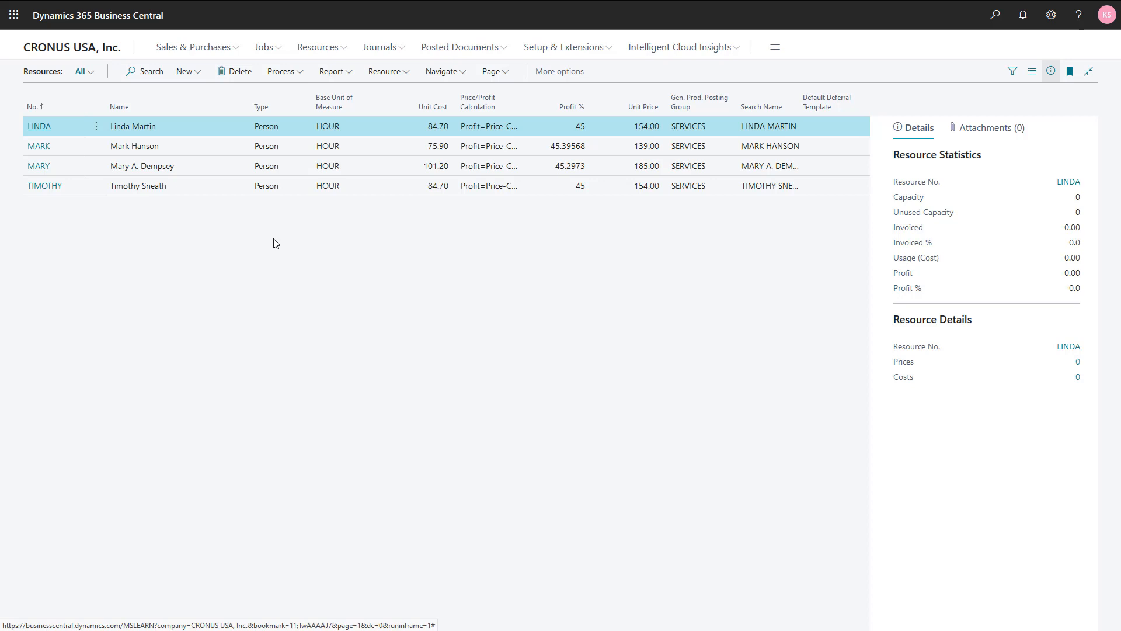
- Create a new resource with the person's number code and enter the resource's full name
{"action": "left_click", "coordinate": [188, 72]}
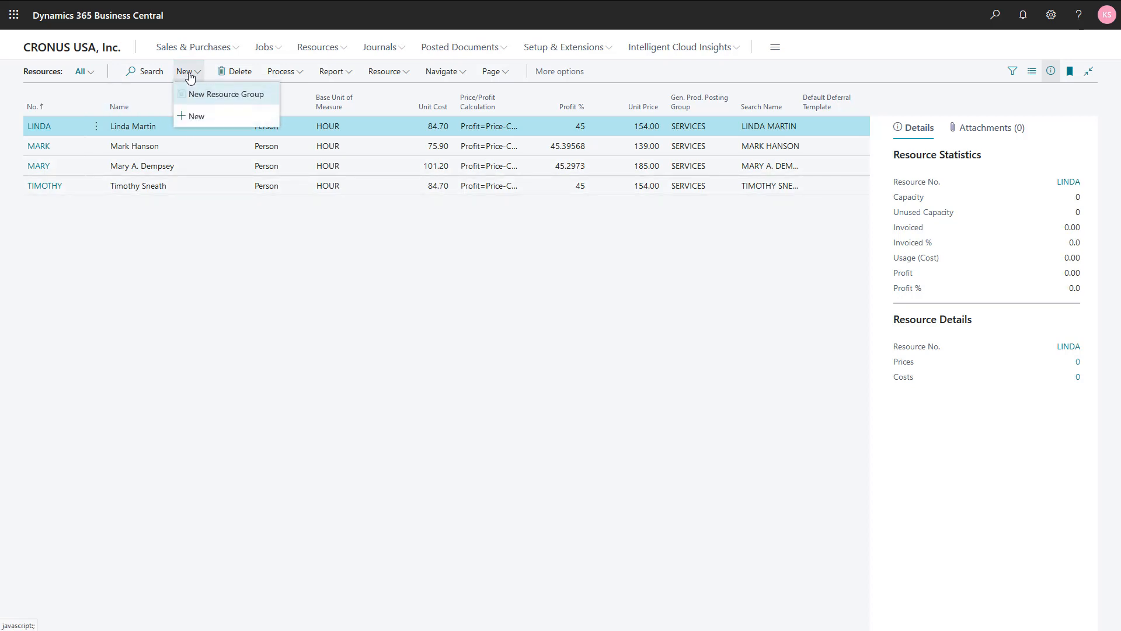
{"action": "left_click", "coordinate": [196, 117]}
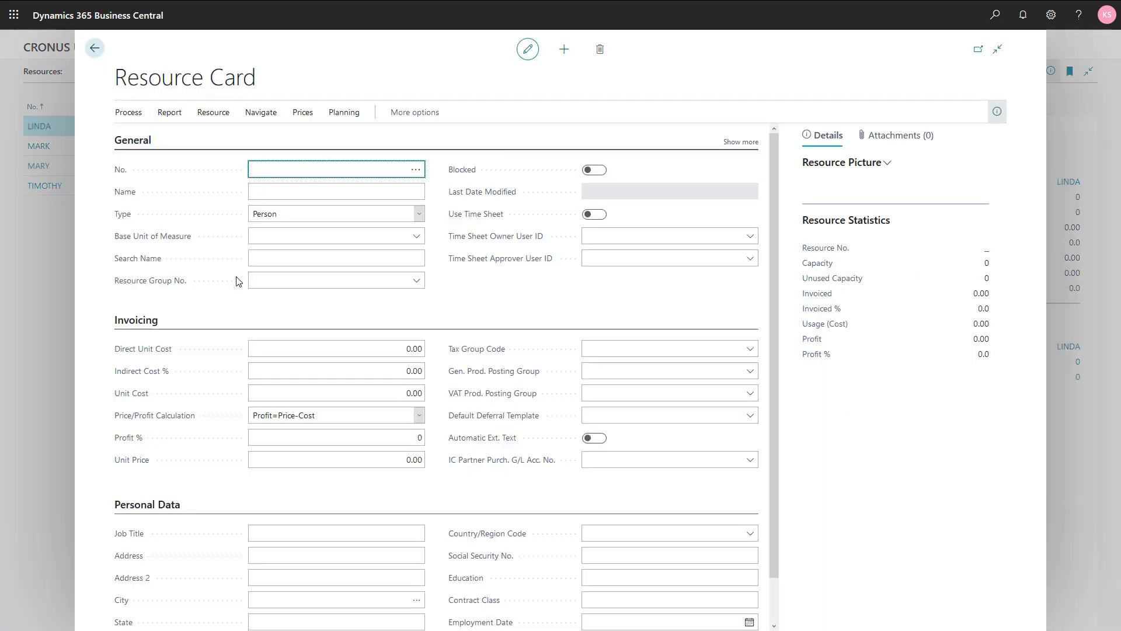
{"action": "type", "text": "steven"}
{"action": "key", "text": "Tab"}
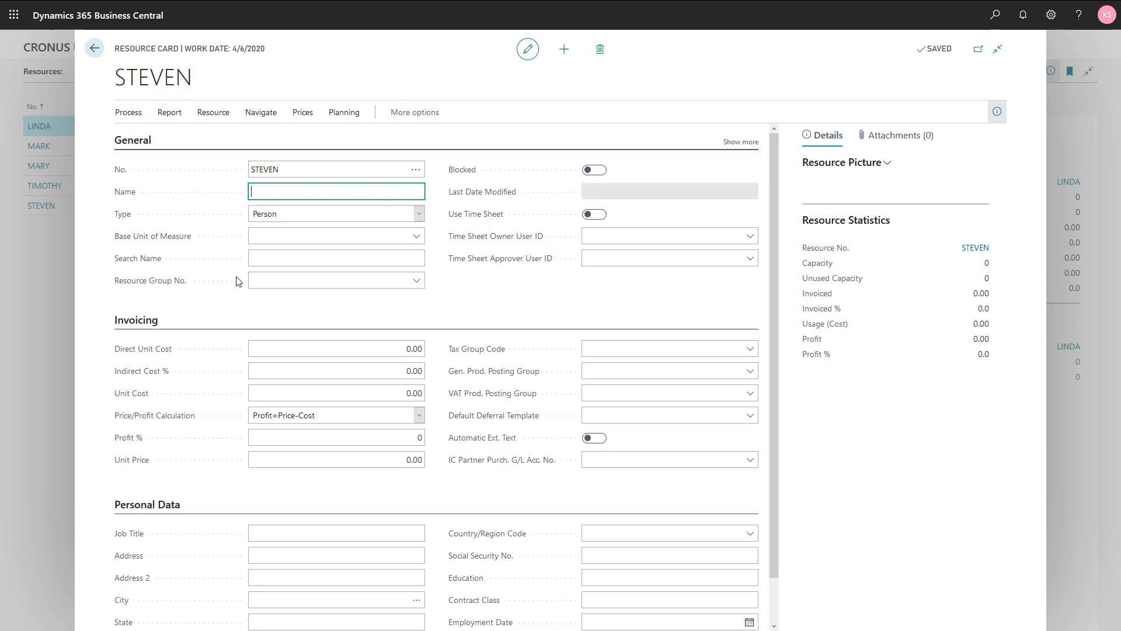
{"action": "key", "text": "Tab"}
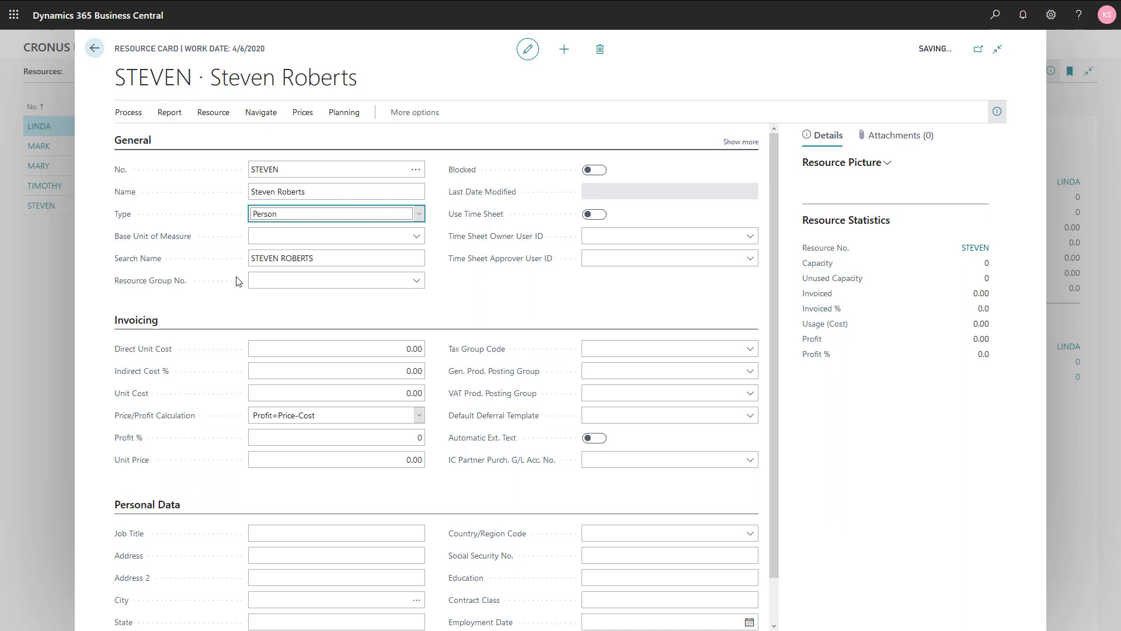
- Keep the resource type as Person and set the base unit of measure to HOUR
{"action": "left_click", "coordinate": [415, 215]}
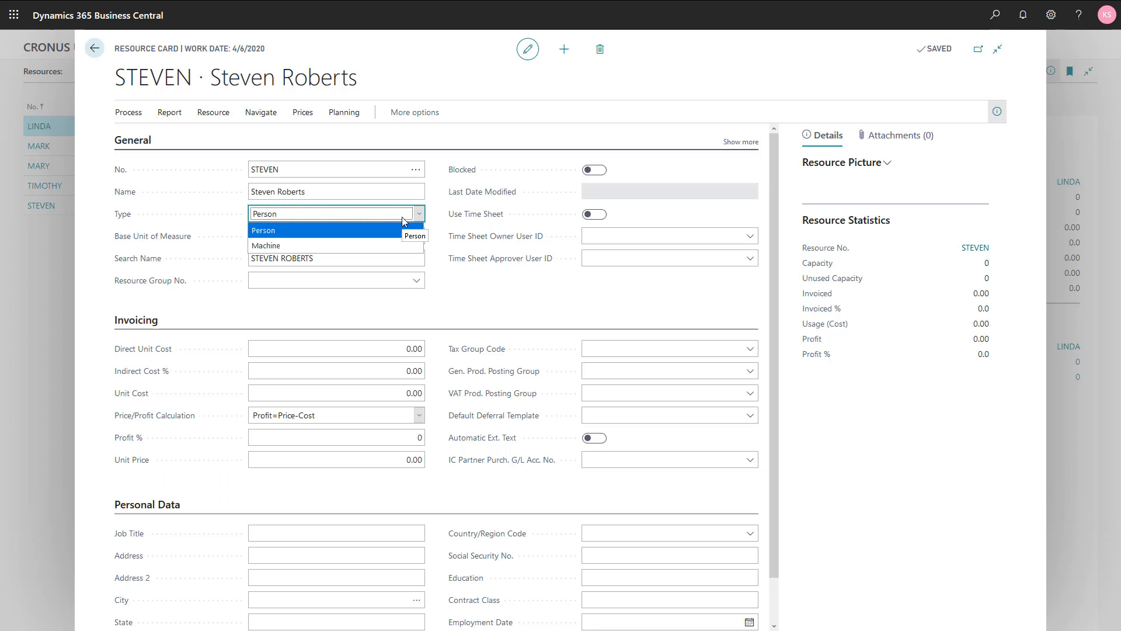
{"action": "left_click", "coordinate": [402, 217]}
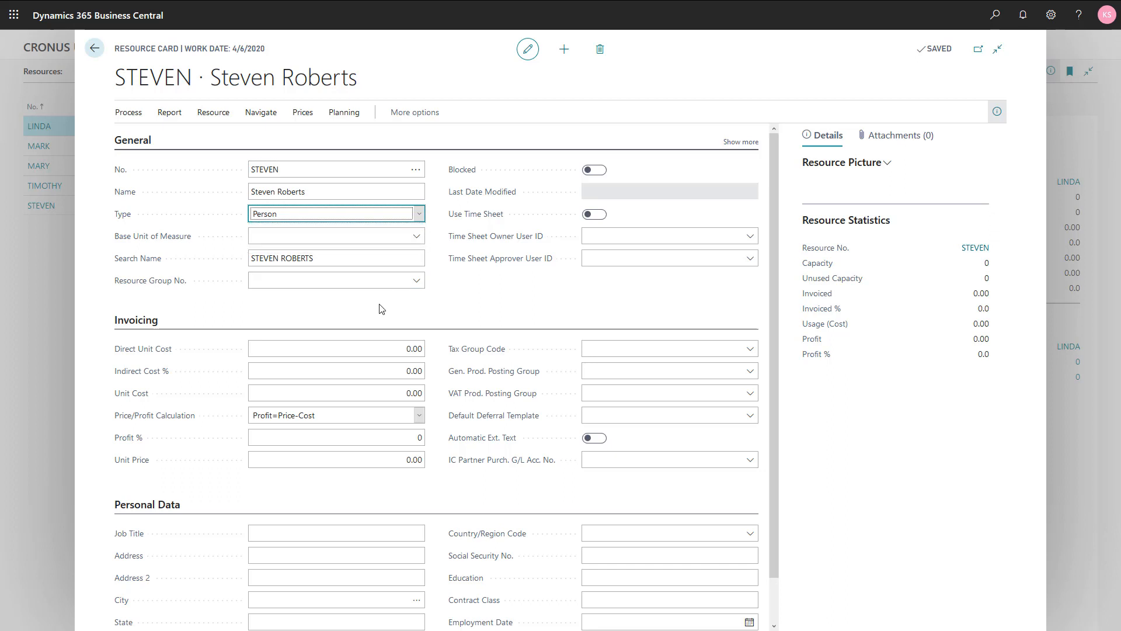
{"action": "left_click", "coordinate": [375, 240]}
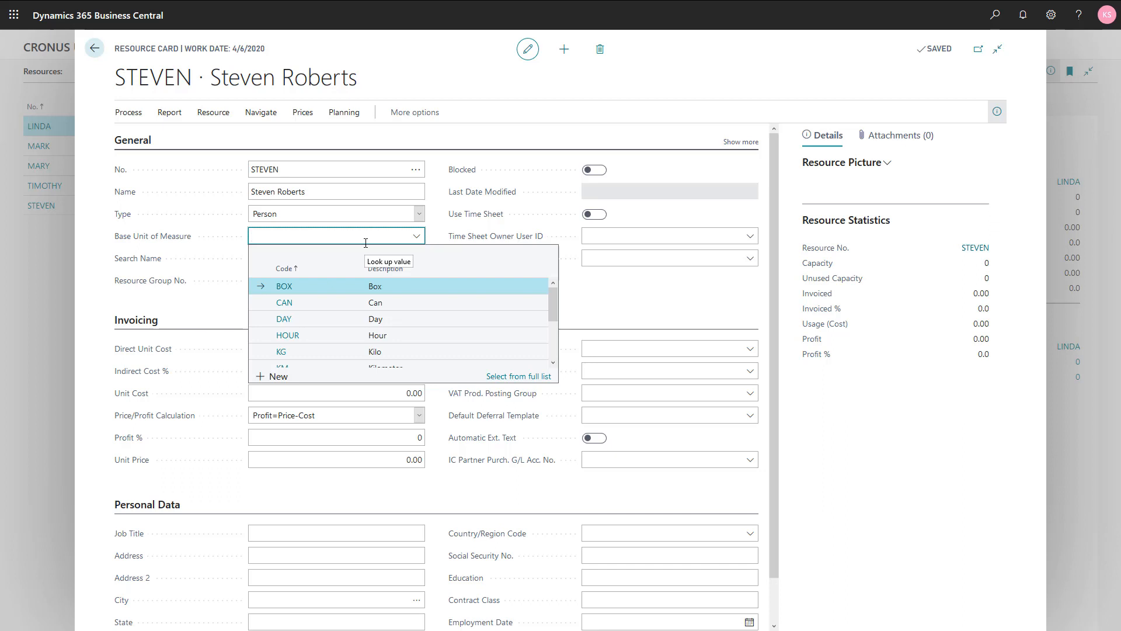
{"action": "left_click", "coordinate": [320, 340]}
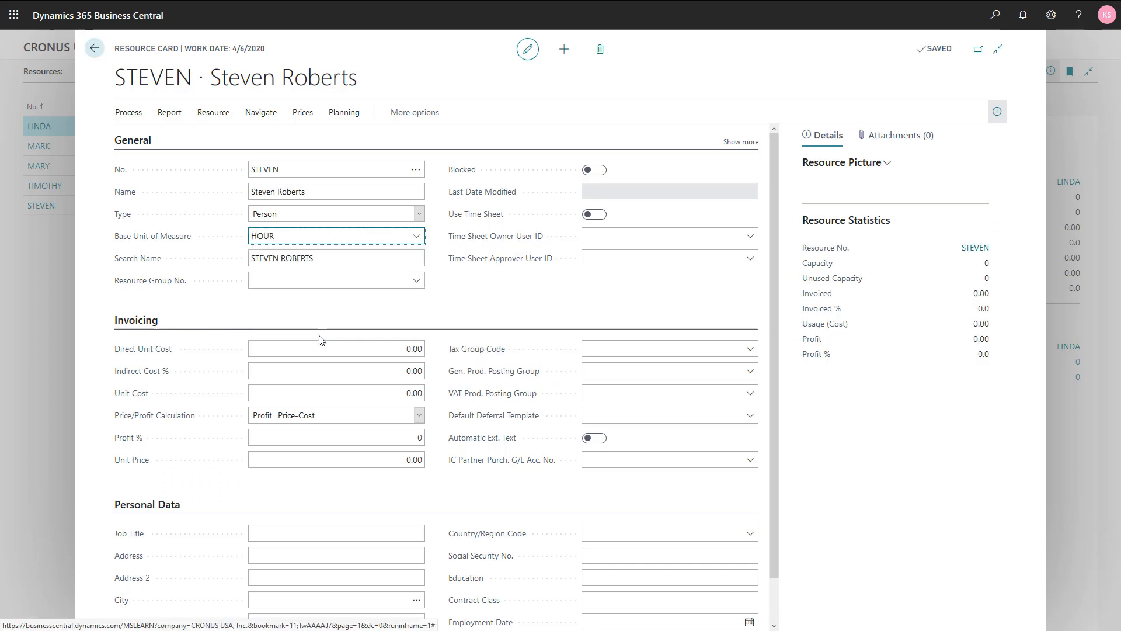
{"action": "key", "text": "Tab"}
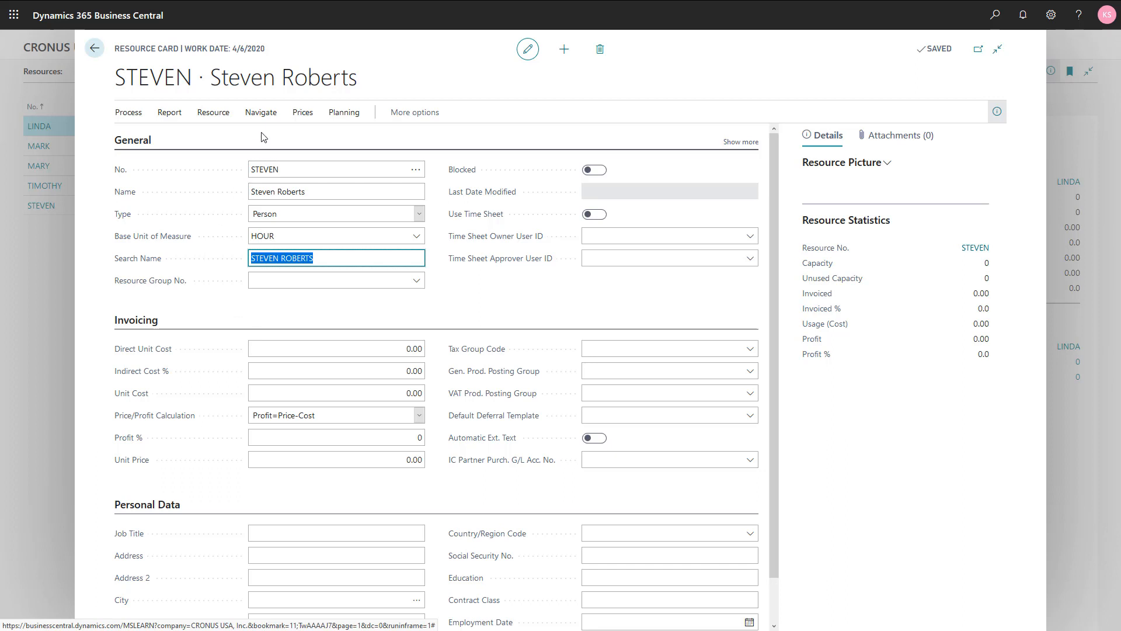
- Open the resource's units of measure and add DAY with 8 as quantity per unit of measure
{"action": "left_click", "coordinate": [262, 114]}
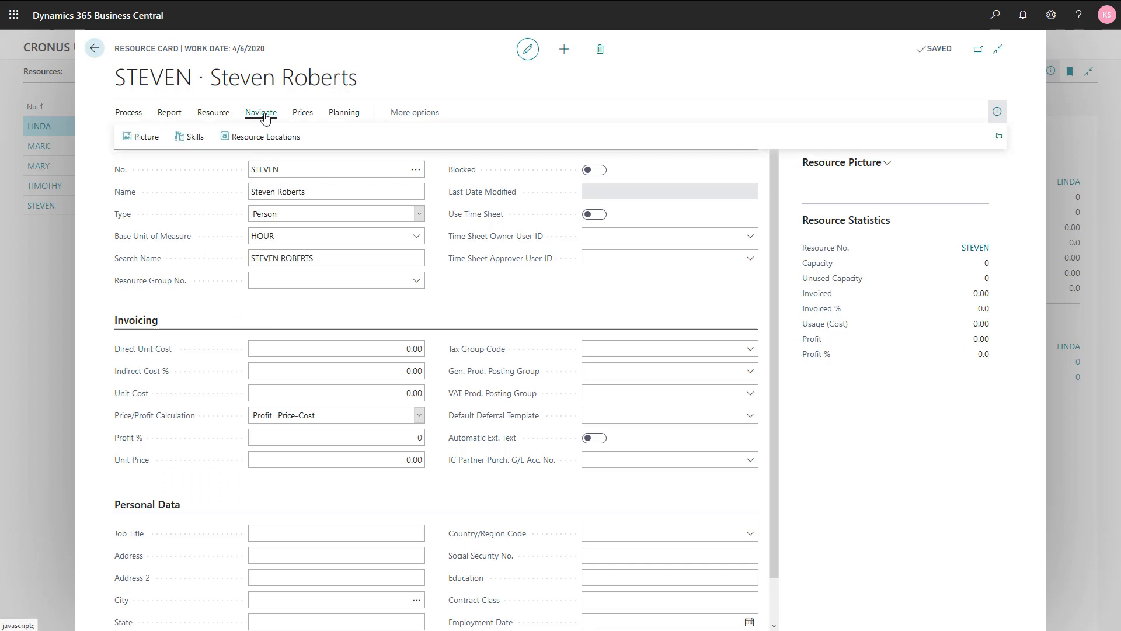
{"action": "left_click", "coordinate": [392, 117]}
{"action": "left_click", "coordinate": [448, 114]}
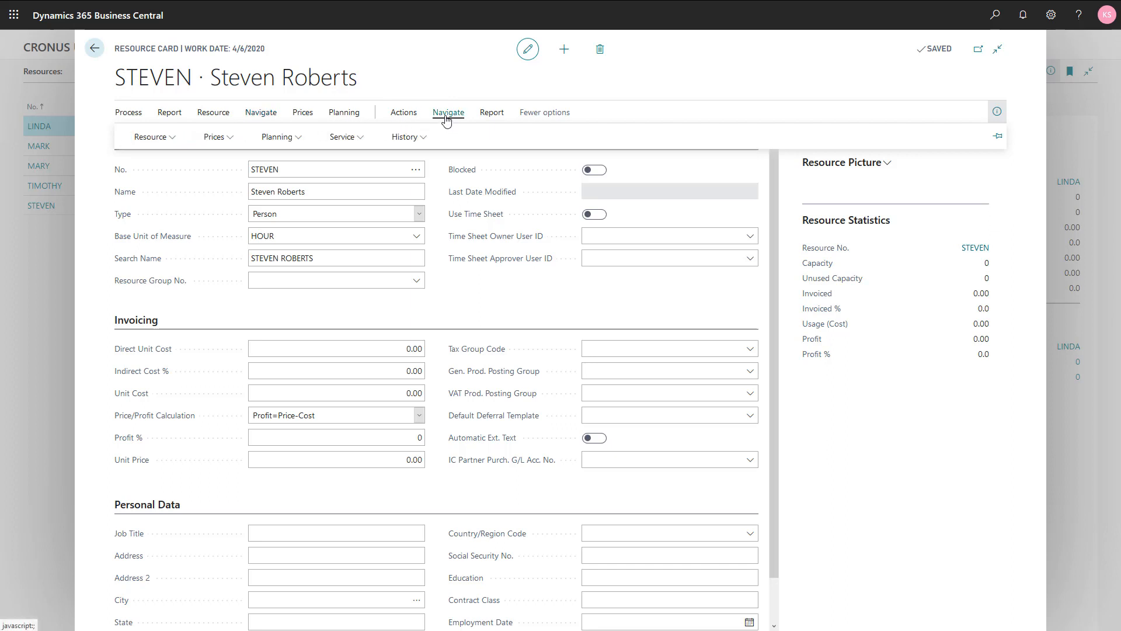
{"action": "left_click", "coordinate": [168, 144]}
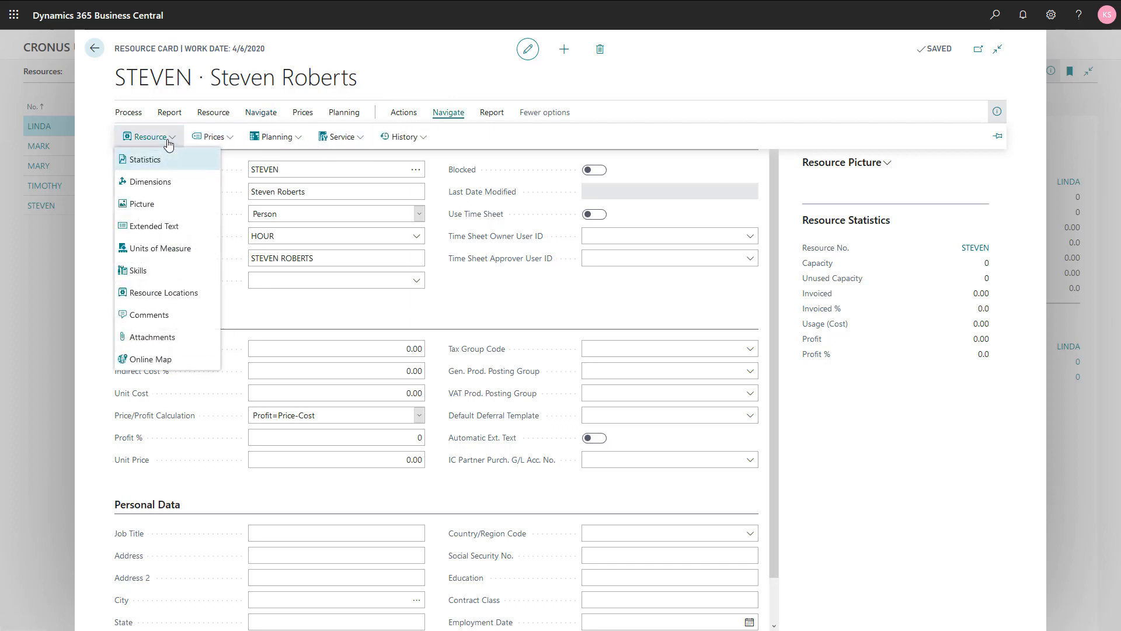
{"action": "left_click", "coordinate": [169, 249]}
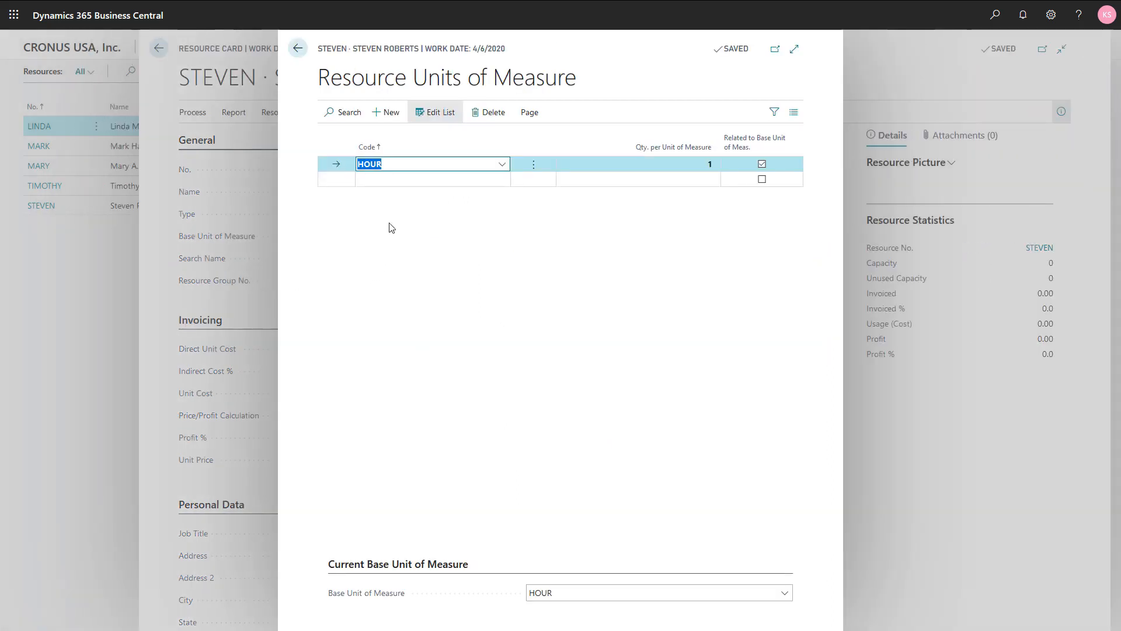
{"action": "left_click", "coordinate": [380, 181]}
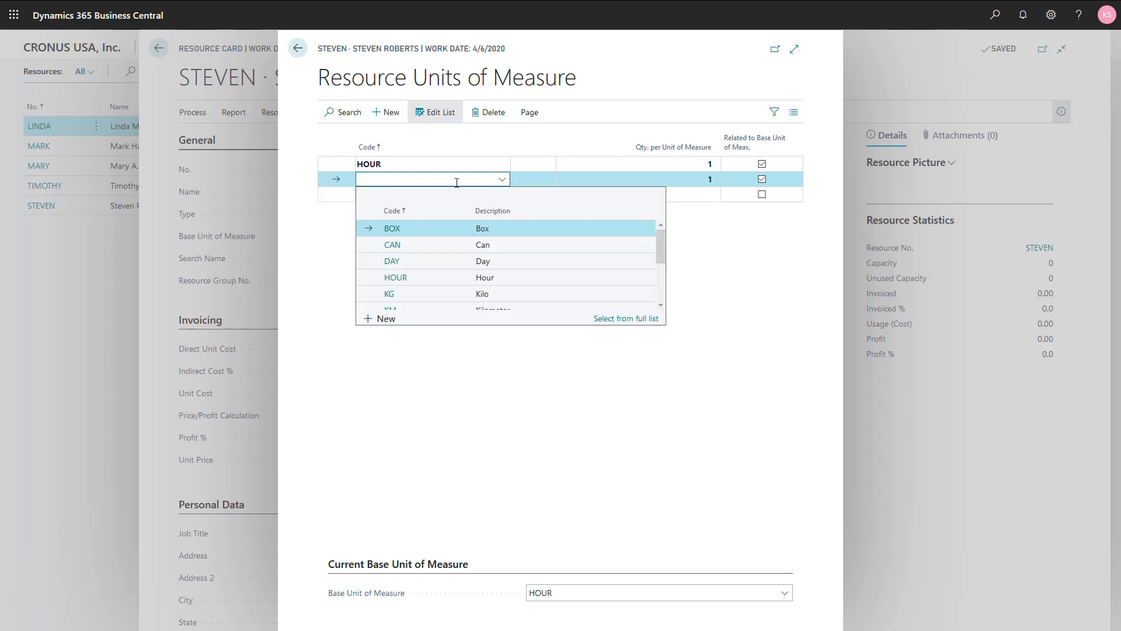
{"action": "left_click", "coordinate": [424, 266]}
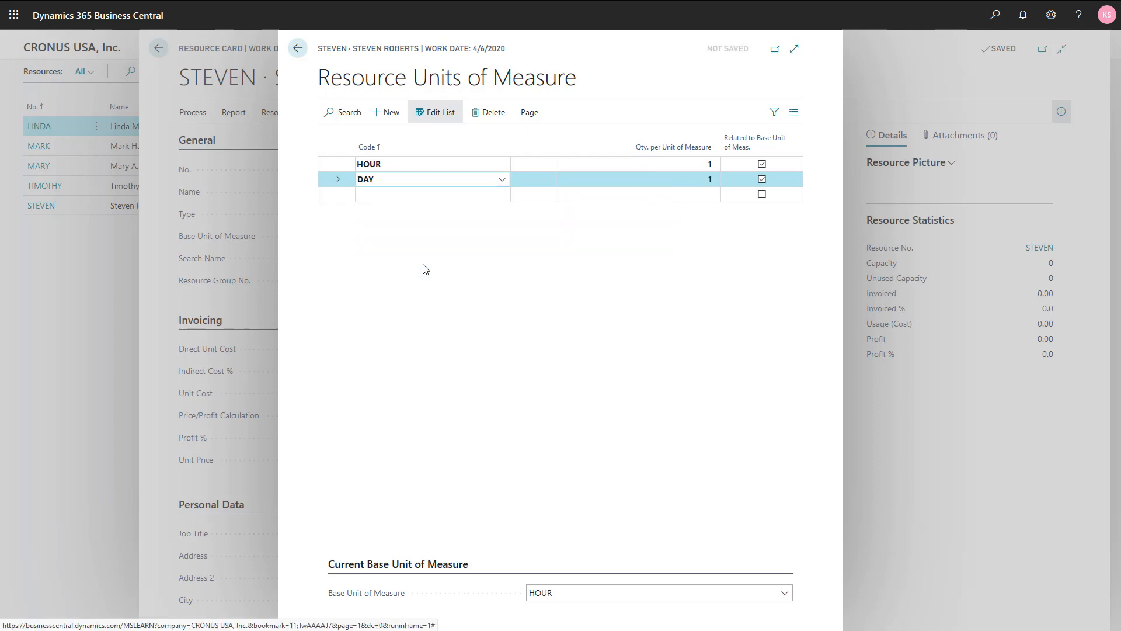
{"action": "key", "text": "Tab"}
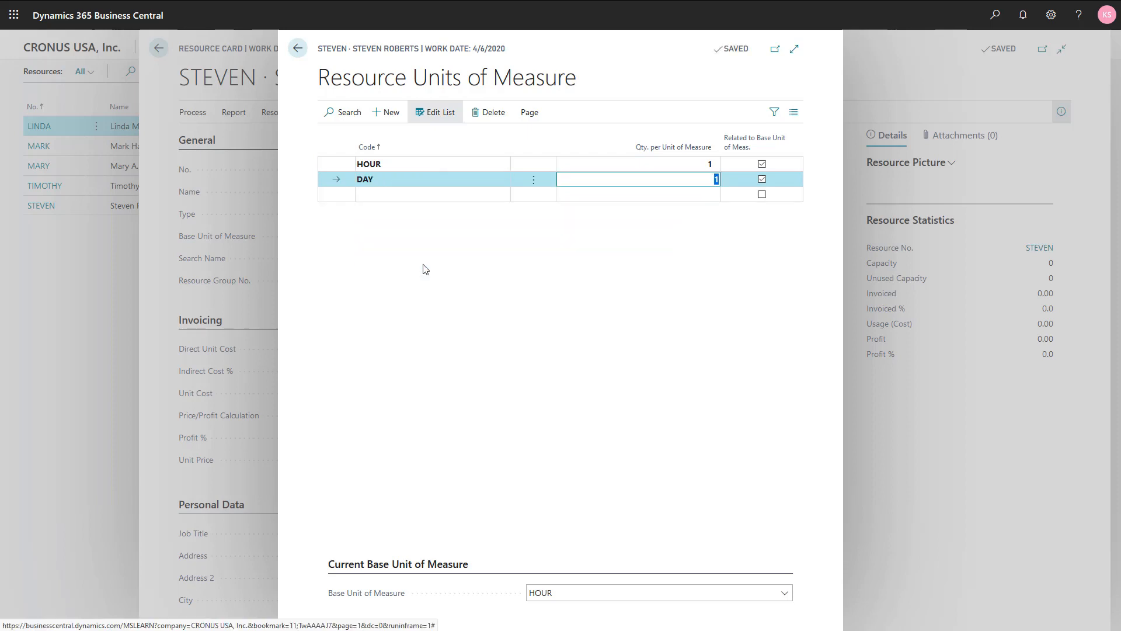
{"action": "type", "text": "8"}
{"action": "key", "text": "Return"}
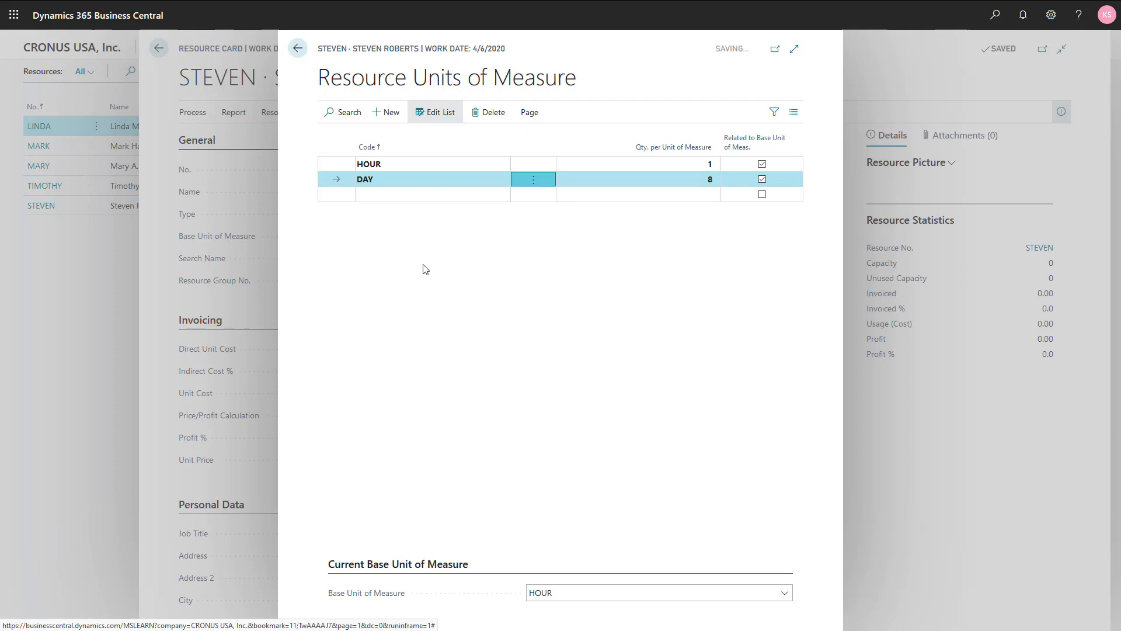
{"action": "key", "text": "Up"}
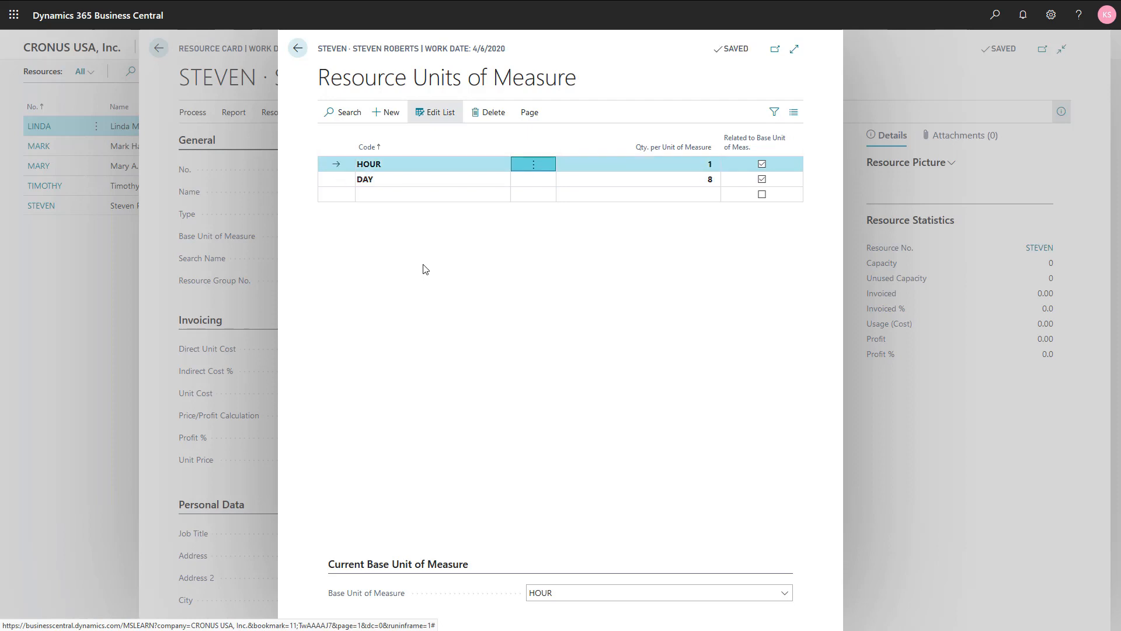
{"action": "key", "text": "Escape"}
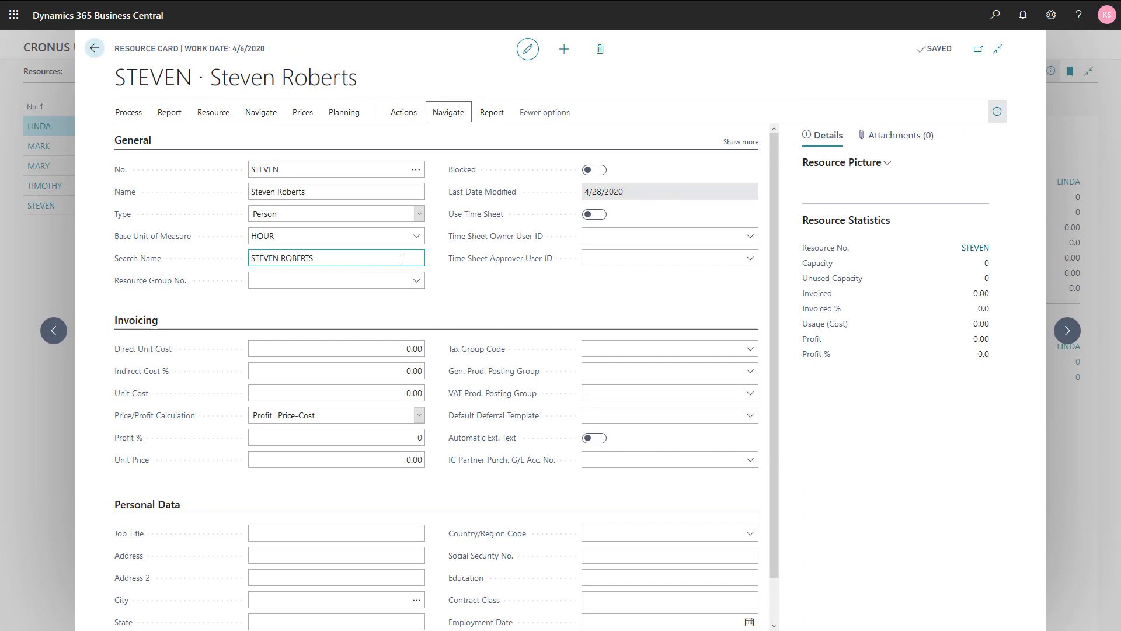
- Check the resource group lookup and scroll through the rest of the resource card
{"action": "left_click", "coordinate": [305, 314]}
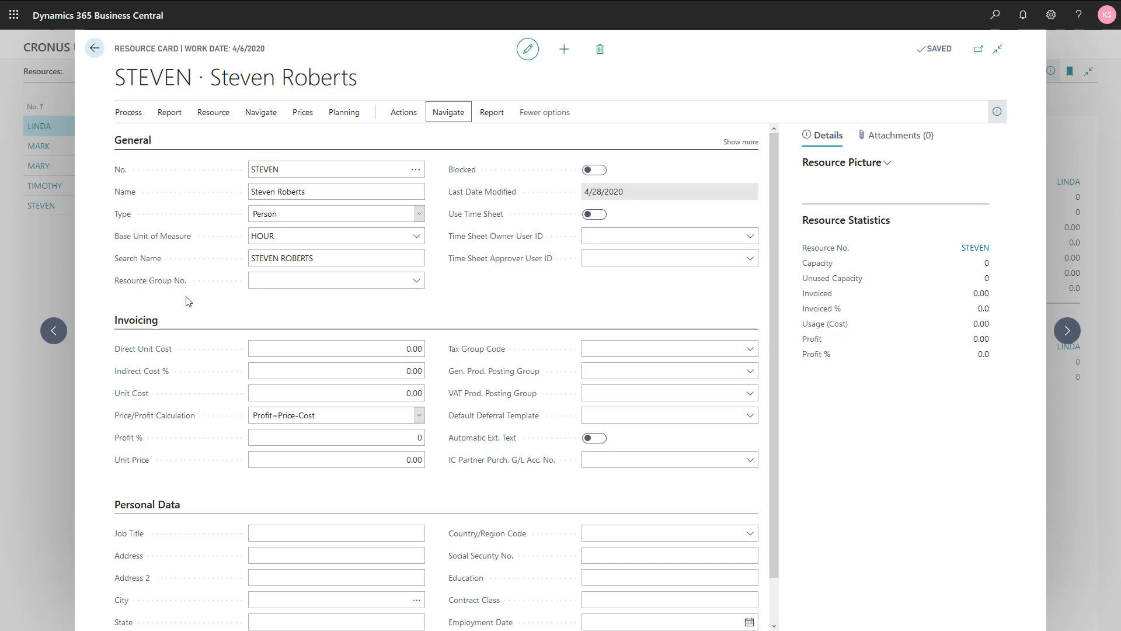
{"action": "left_click", "coordinate": [419, 283]}
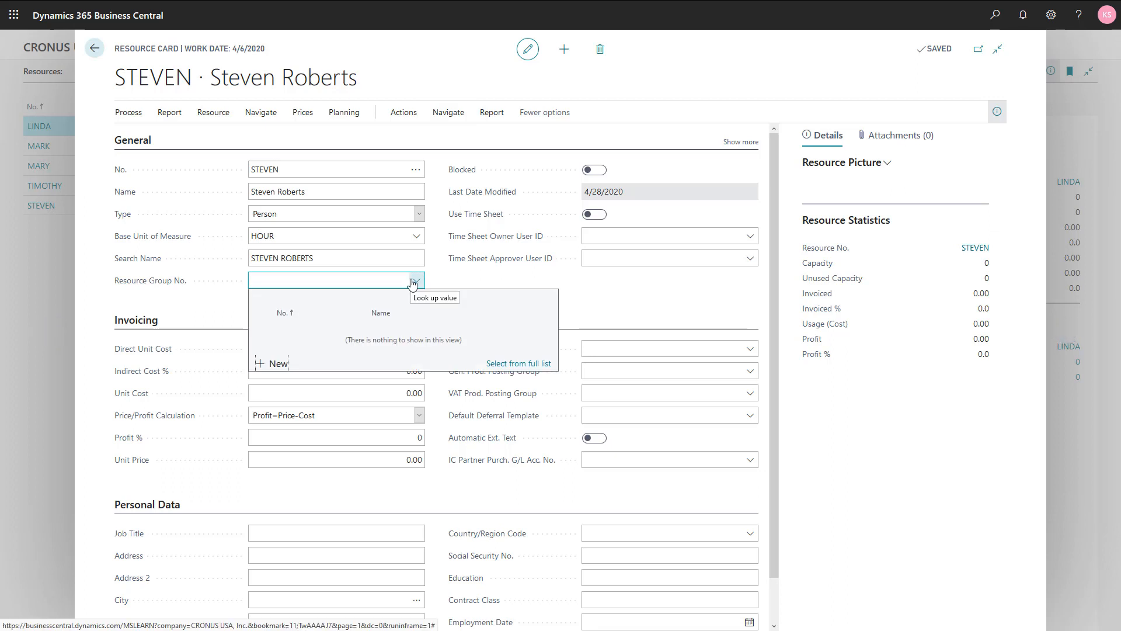
{"action": "left_click", "coordinate": [413, 283]}
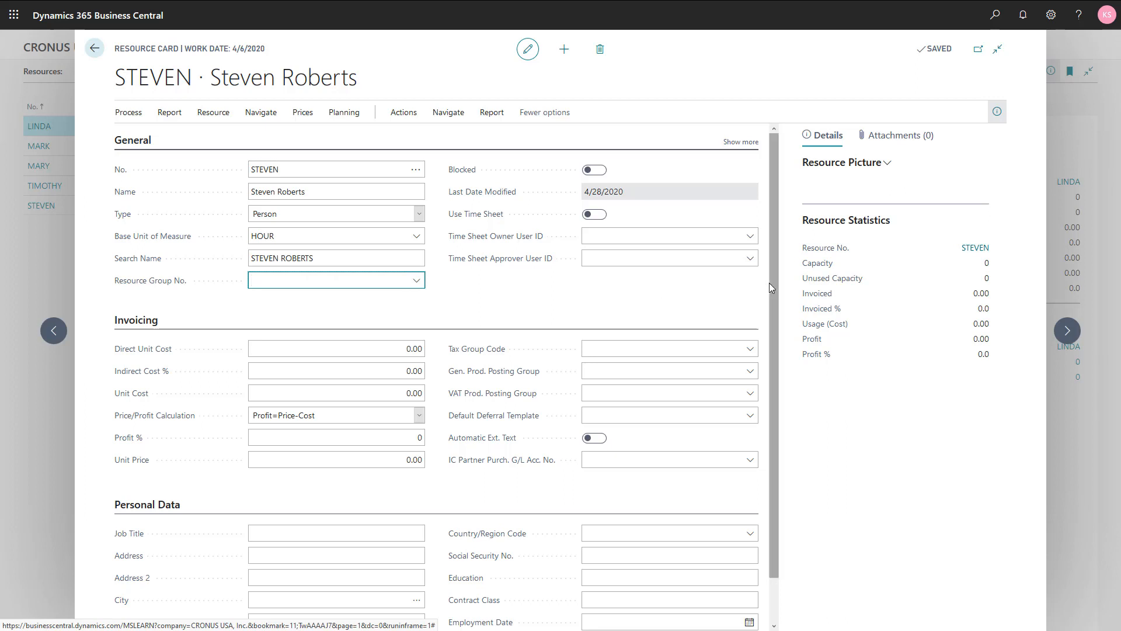
{"action": "left_click_drag", "start_coordinate": [773, 282], "coordinate": [774, 320]}
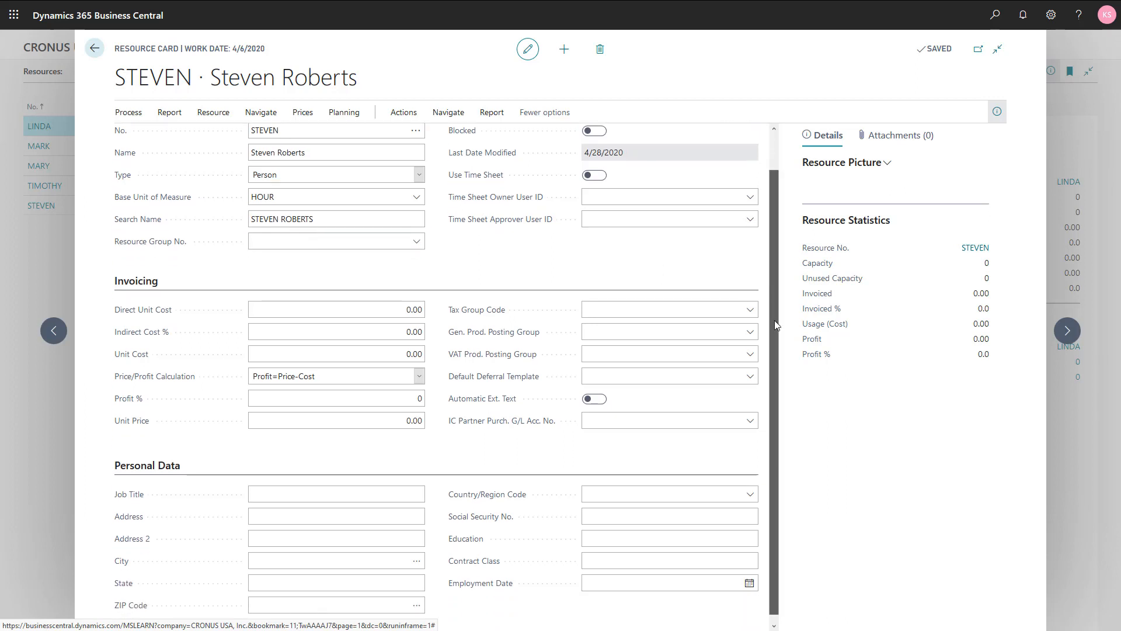
{"action": "left_click_drag", "start_coordinate": [775, 320], "coordinate": [775, 334]}
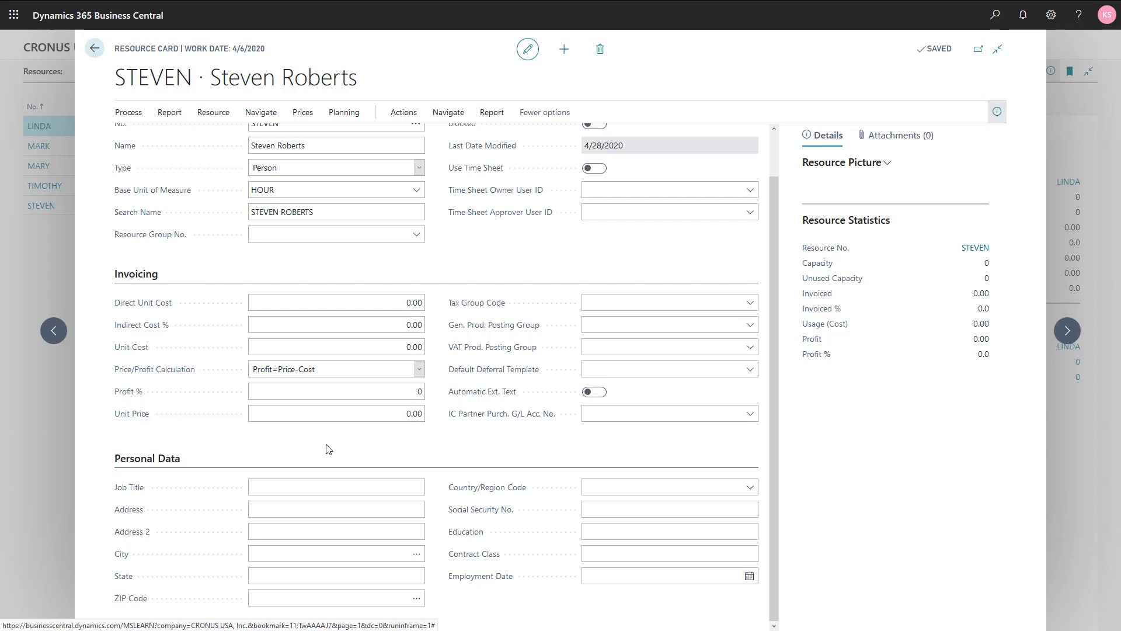
- Set the resource's direct unit cost to 100 and its unit price to 150
{"action": "left_click", "coordinate": [412, 303]}
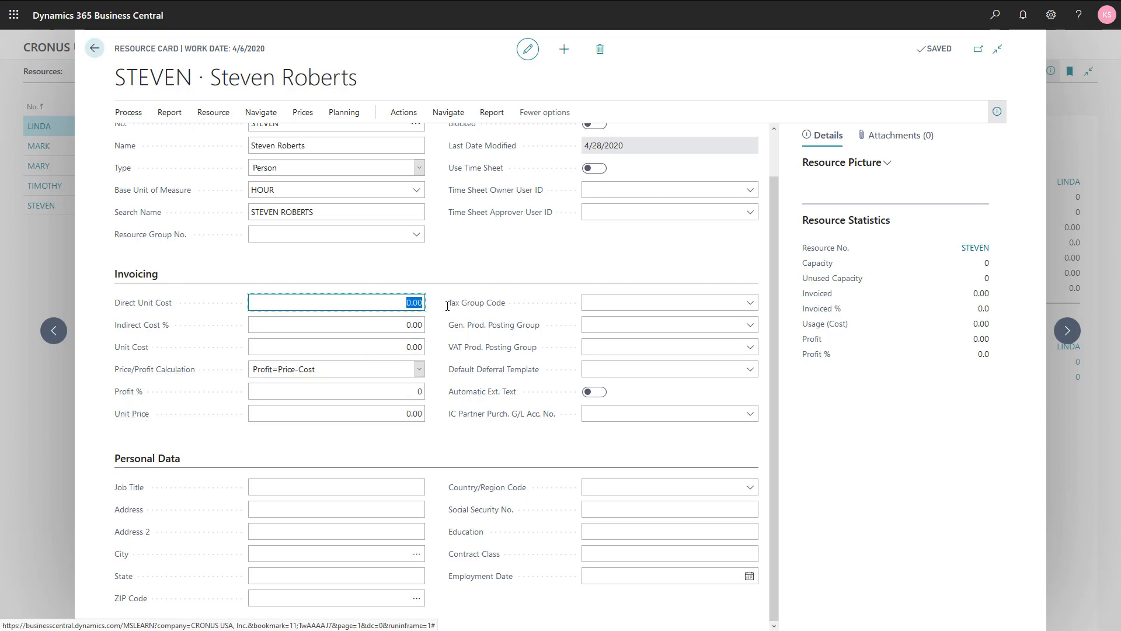
{"action": "type", "text": "100"}
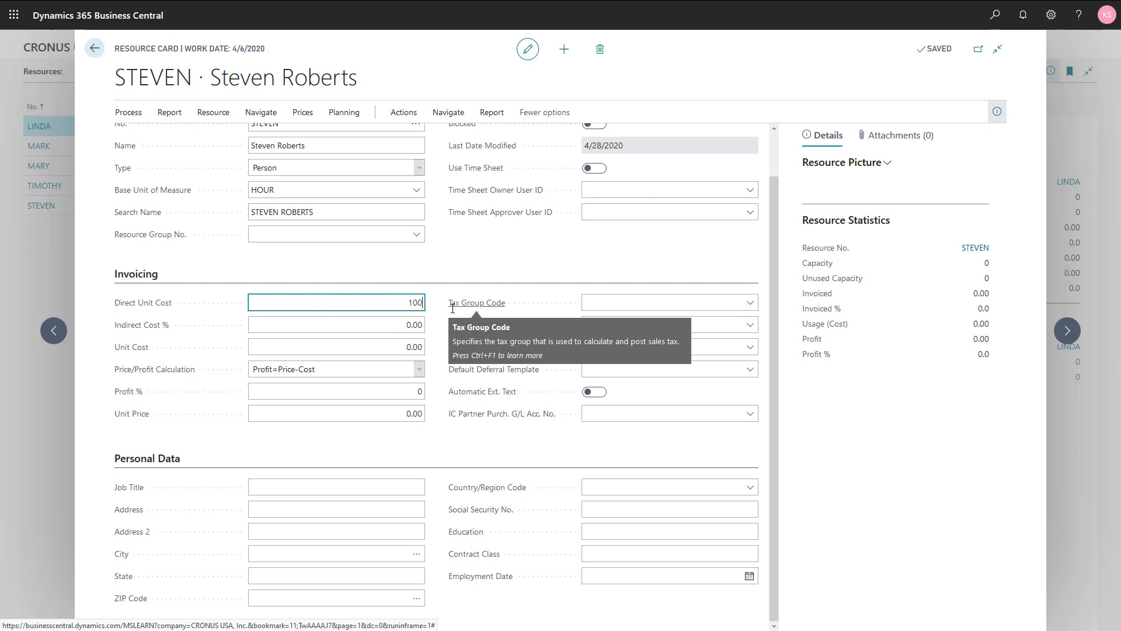
{"action": "key", "text": "Tab"}
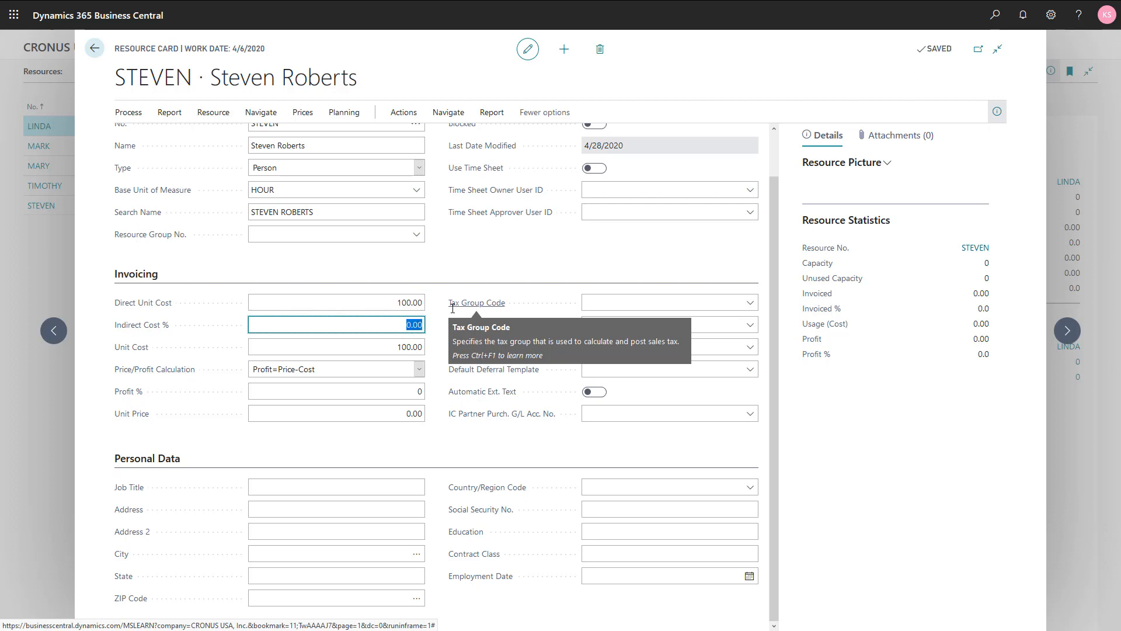
{"action": "left_click", "coordinate": [403, 413]}
{"action": "type", "text": "15"}
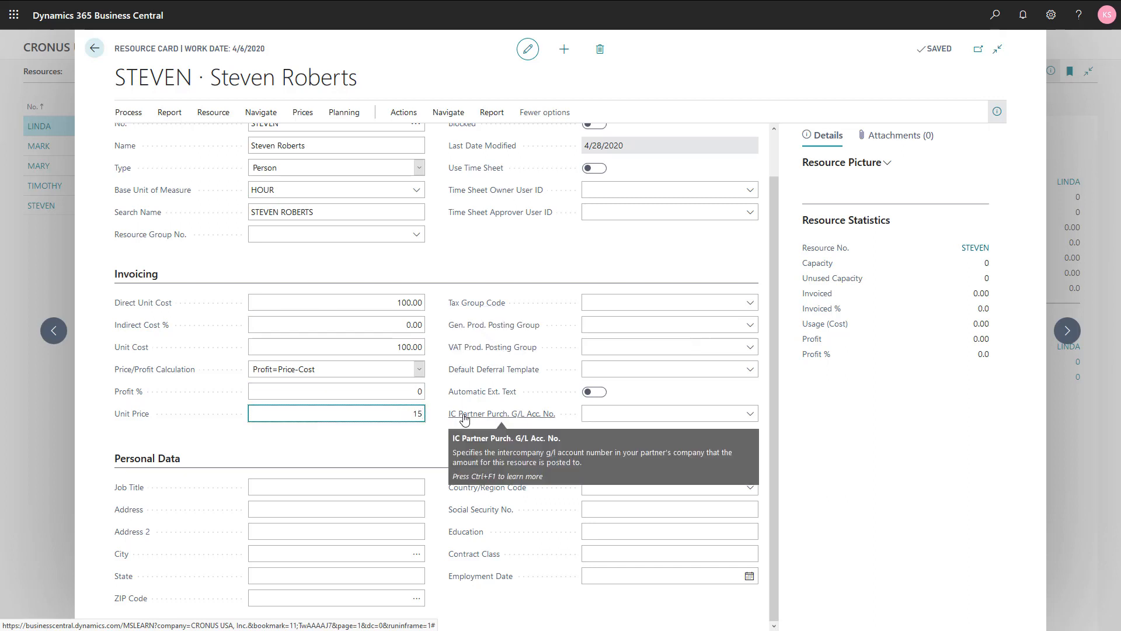
{"action": "type", "text": "0"}
{"action": "key", "text": "shift+Tab"}
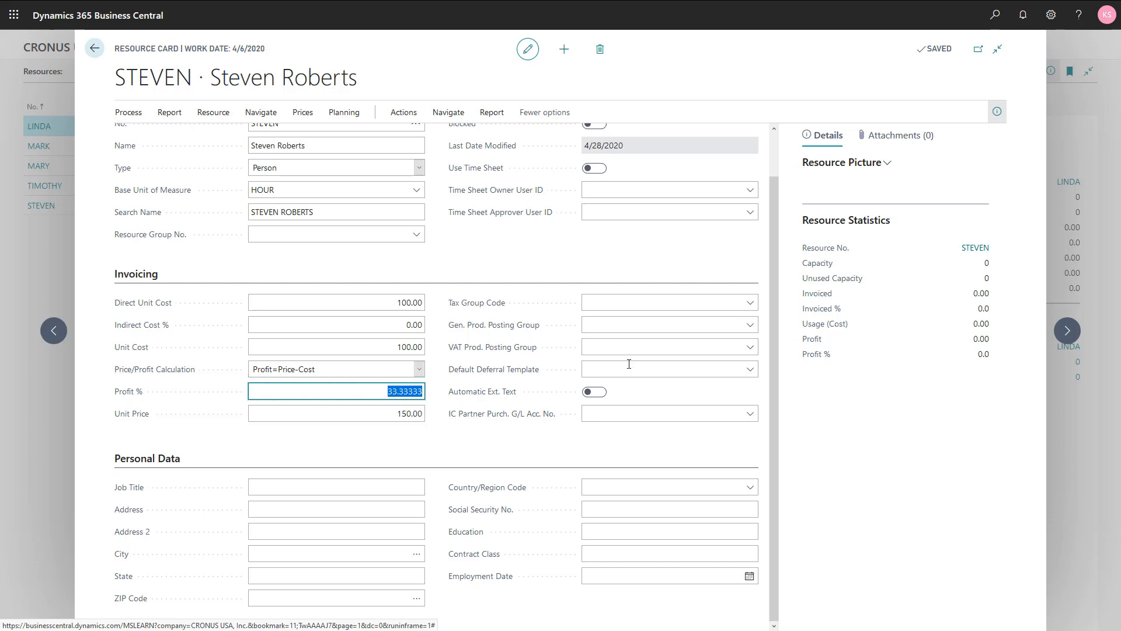
- Set the tax group code to LABOR and the general product posting group to SERVICES
{"action": "left_click", "coordinate": [752, 305]}
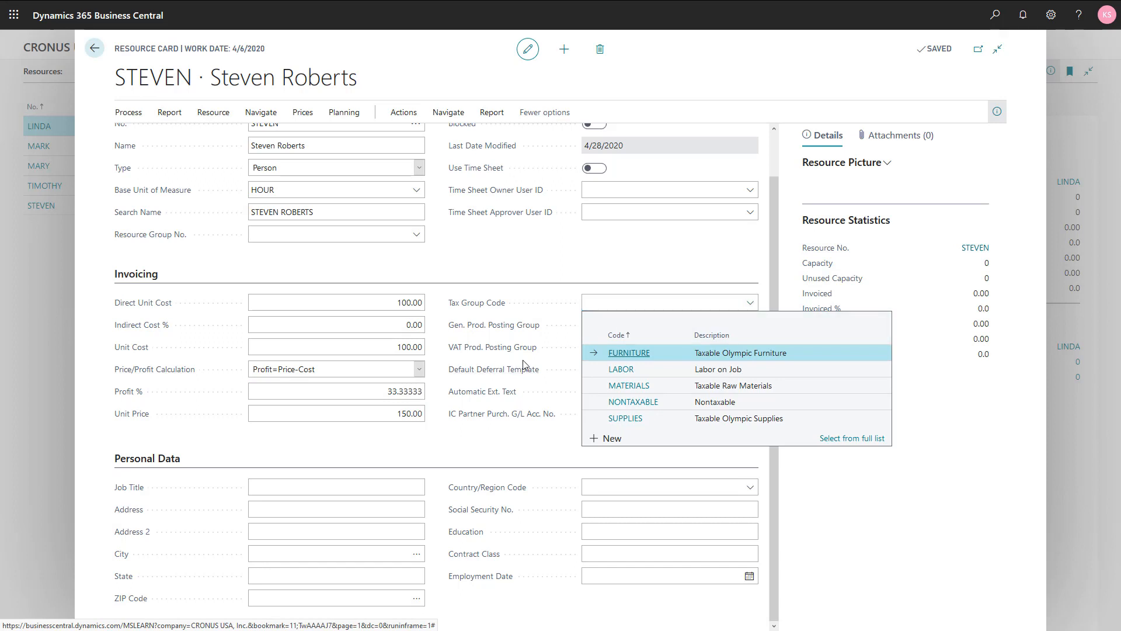
{"action": "left_click", "coordinate": [778, 376]}
{"action": "key", "text": "Tab"}
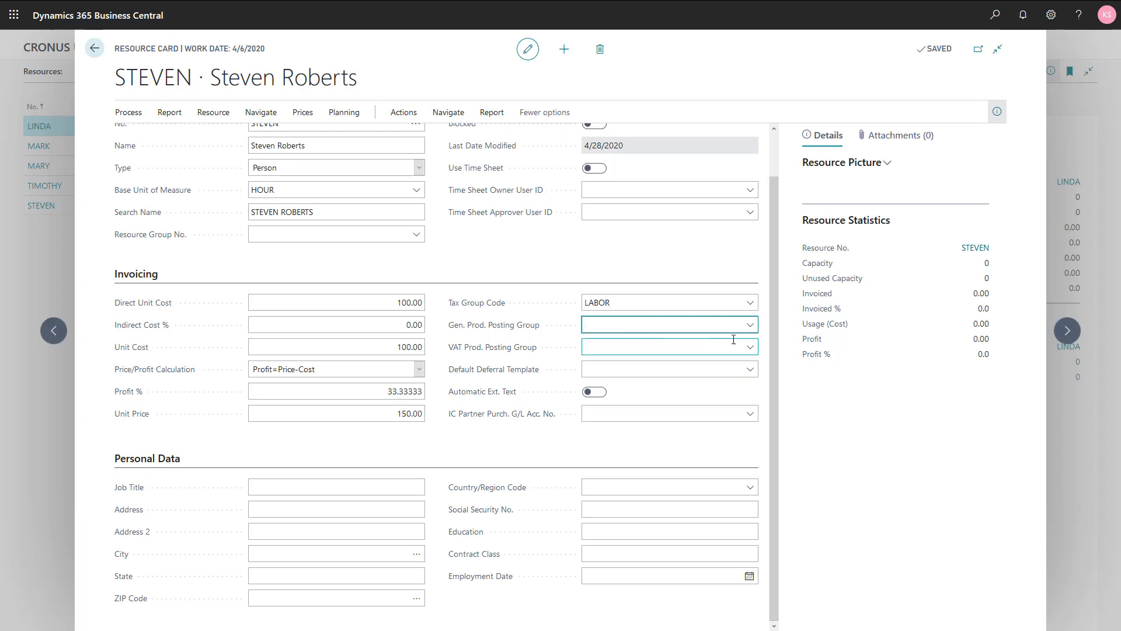
{"action": "left_click", "coordinate": [750, 327]}
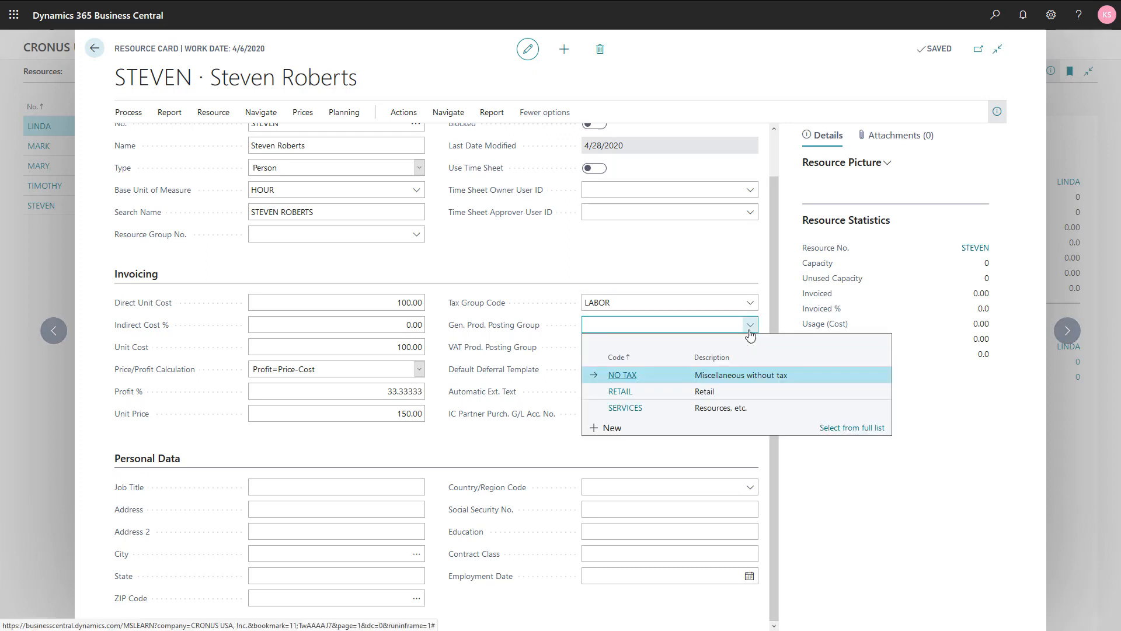
{"action": "left_click", "coordinate": [736, 408]}
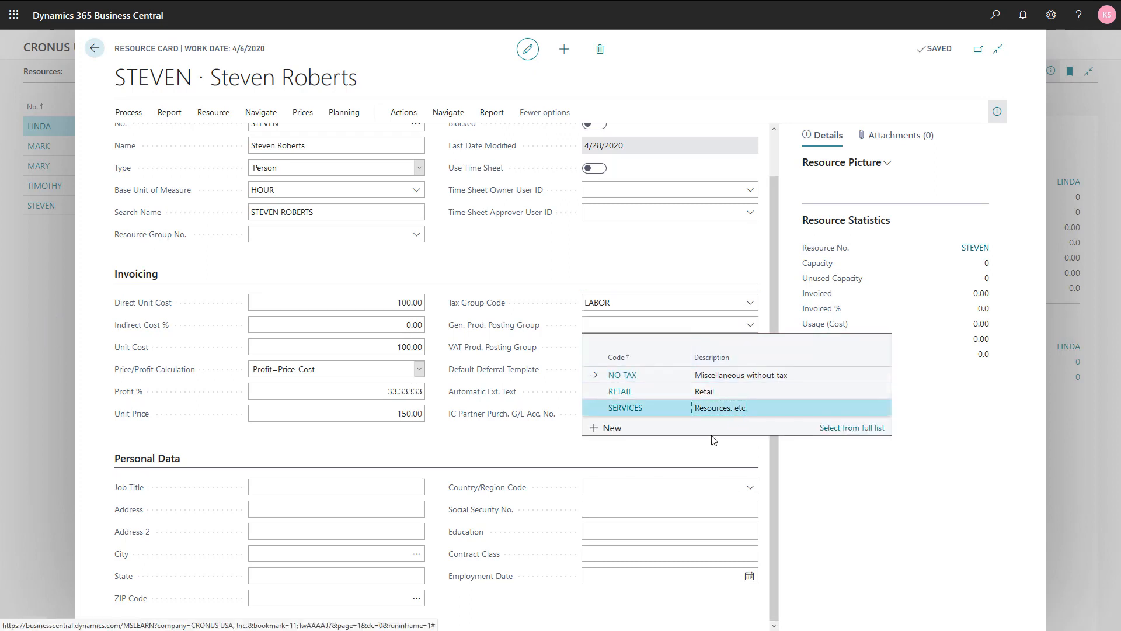
{"action": "key", "text": "Tab"}
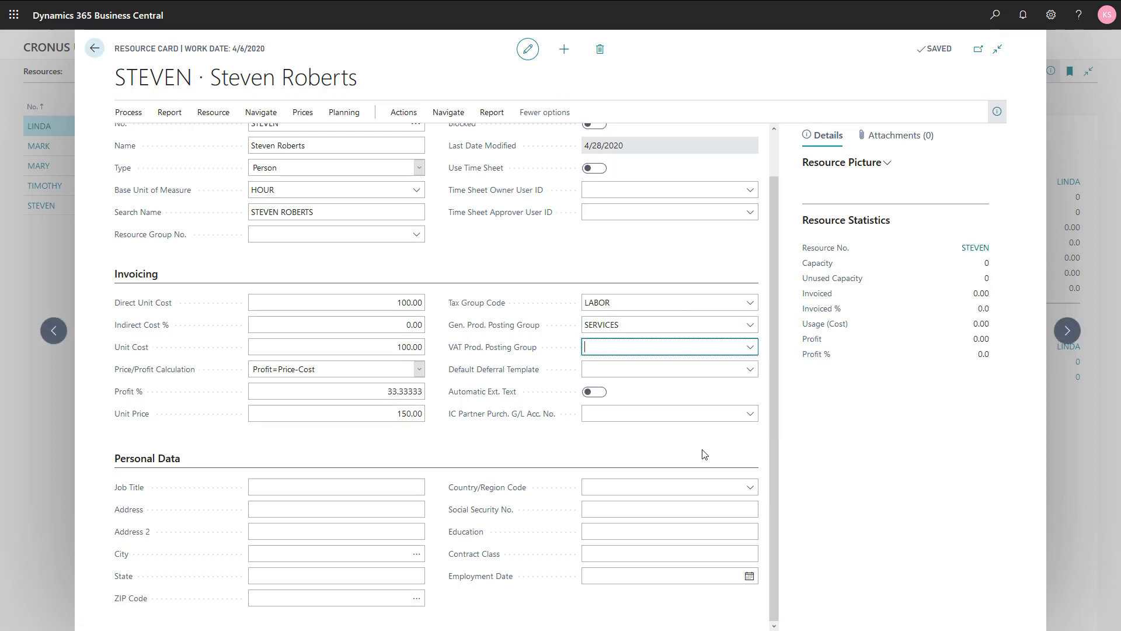
- Open the VAT product posting group lookup and close it without choosing a value
{"action": "left_click", "coordinate": [751, 350]}
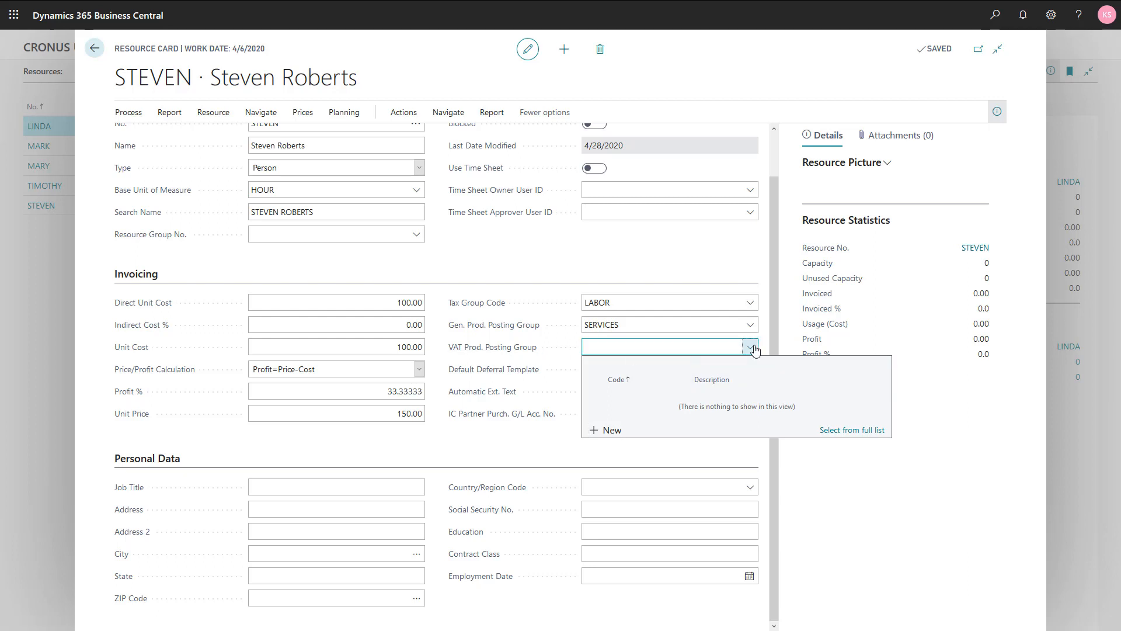
{"action": "left_click", "coordinate": [772, 345]}
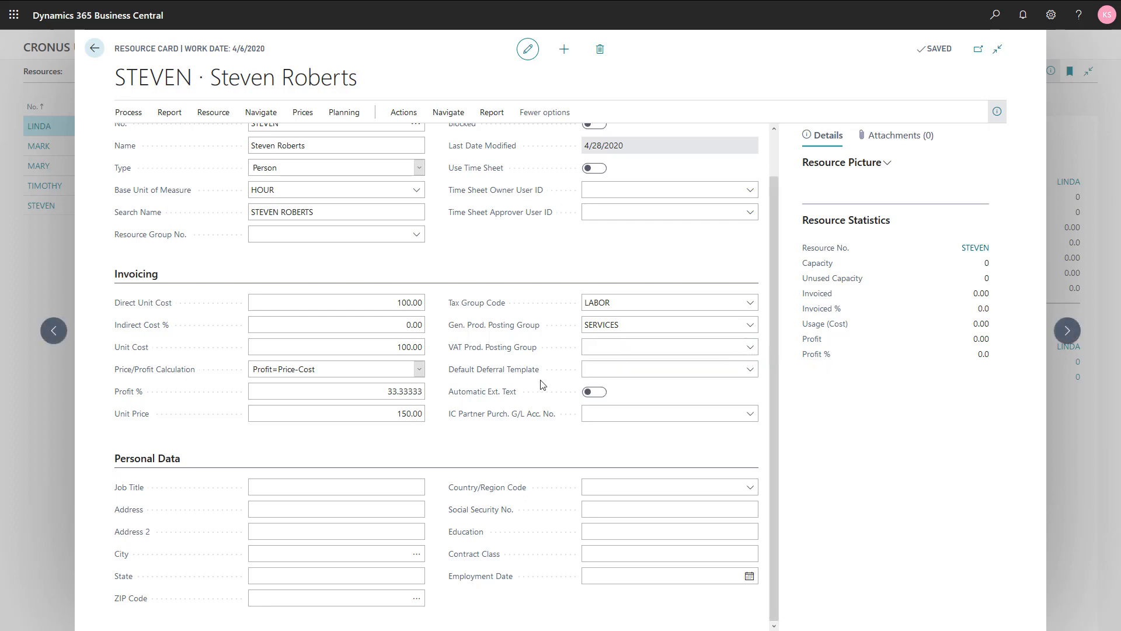